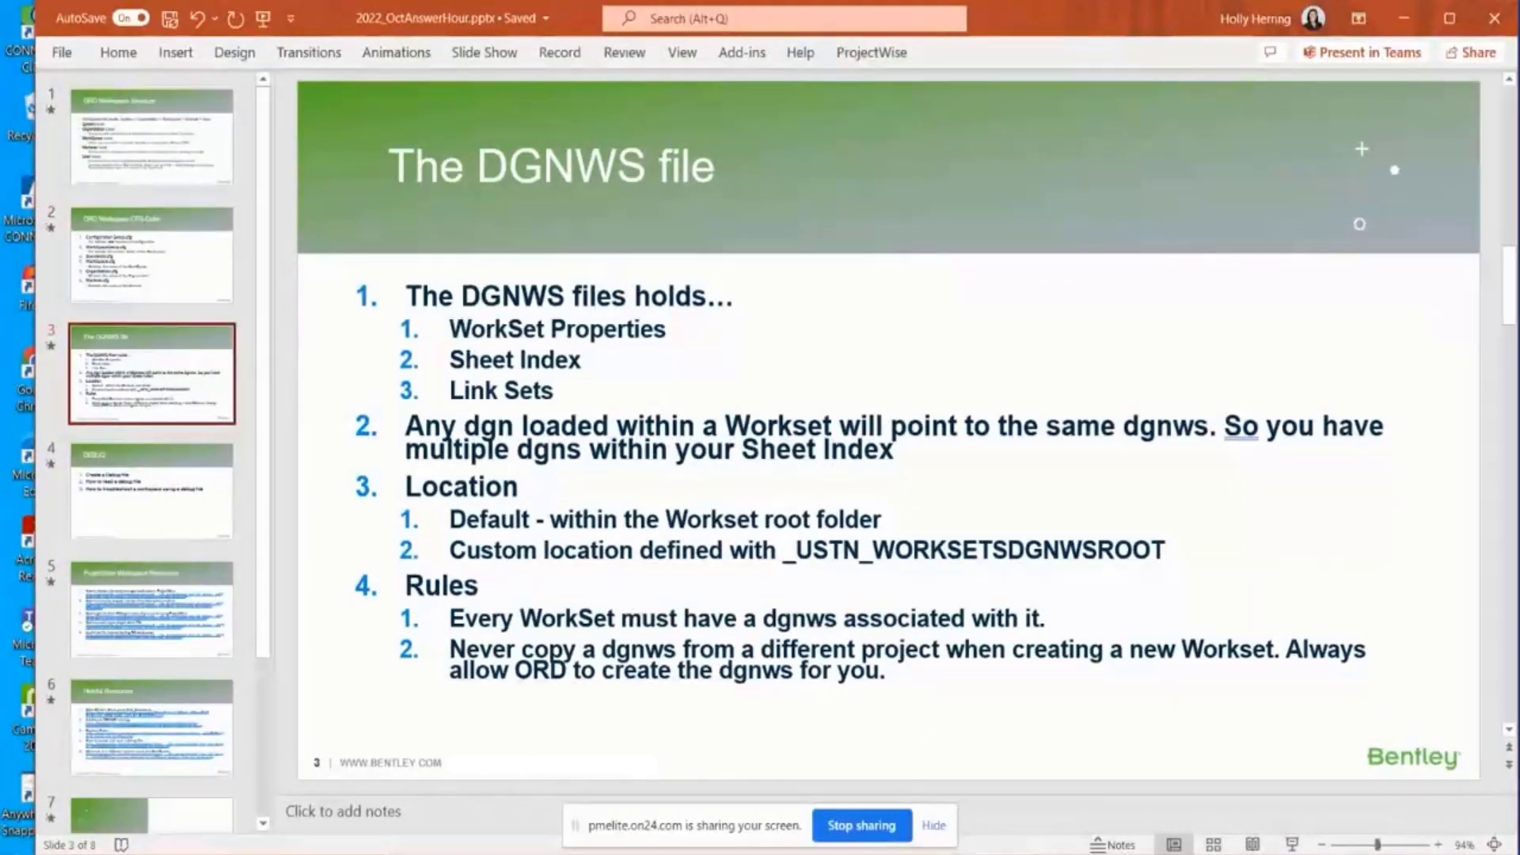
Switch to the OpenRoads Designer start page and check the custom property types in Project ABC's advanced WorkSet properties, leaving them unchanged
mouse_move(950, 854)
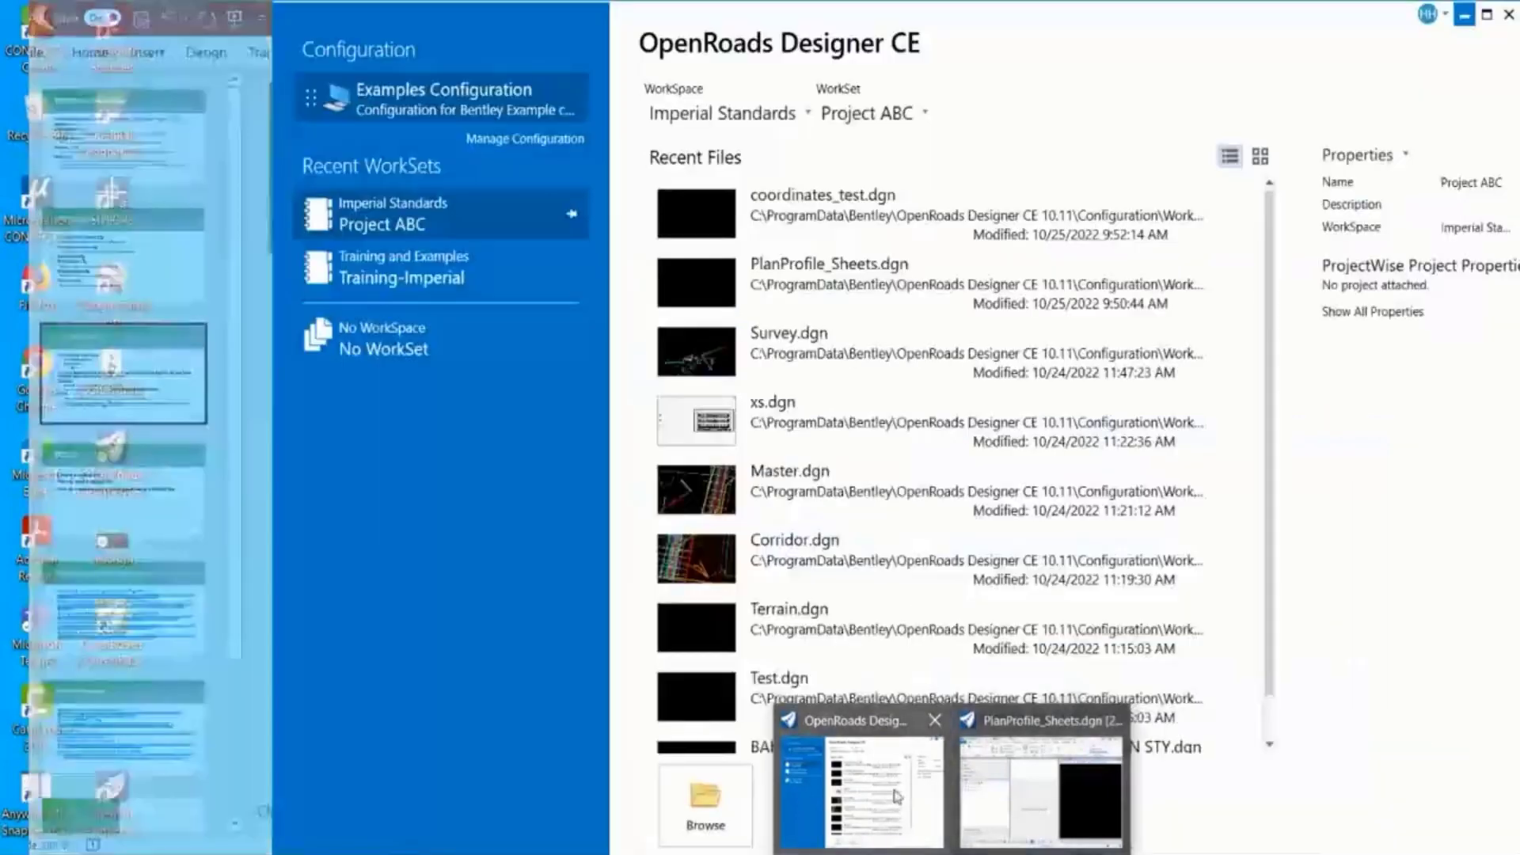
left_click(896, 797)
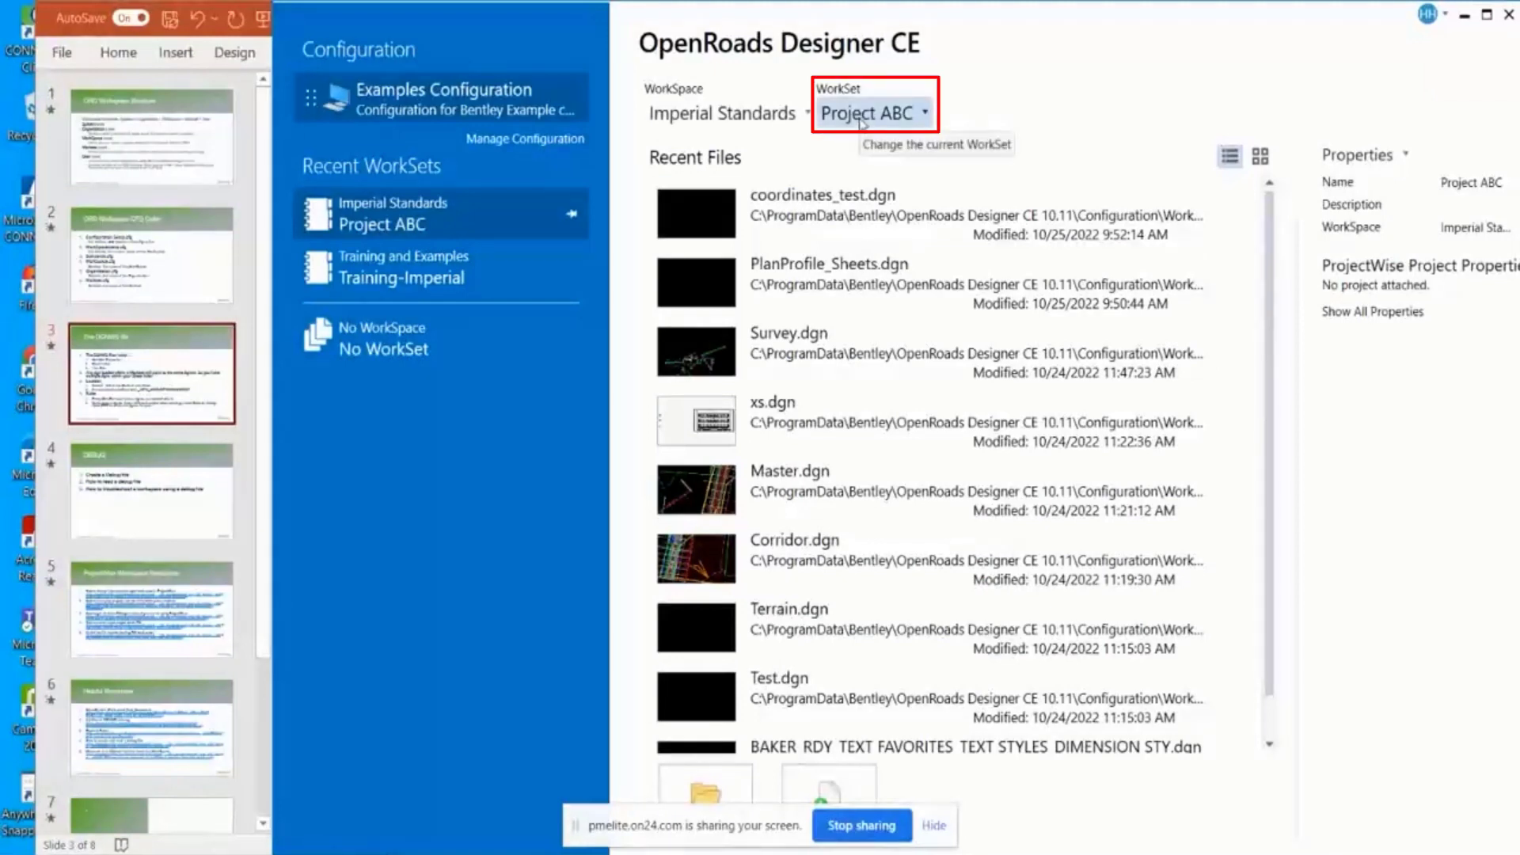
left_click(1389, 158)
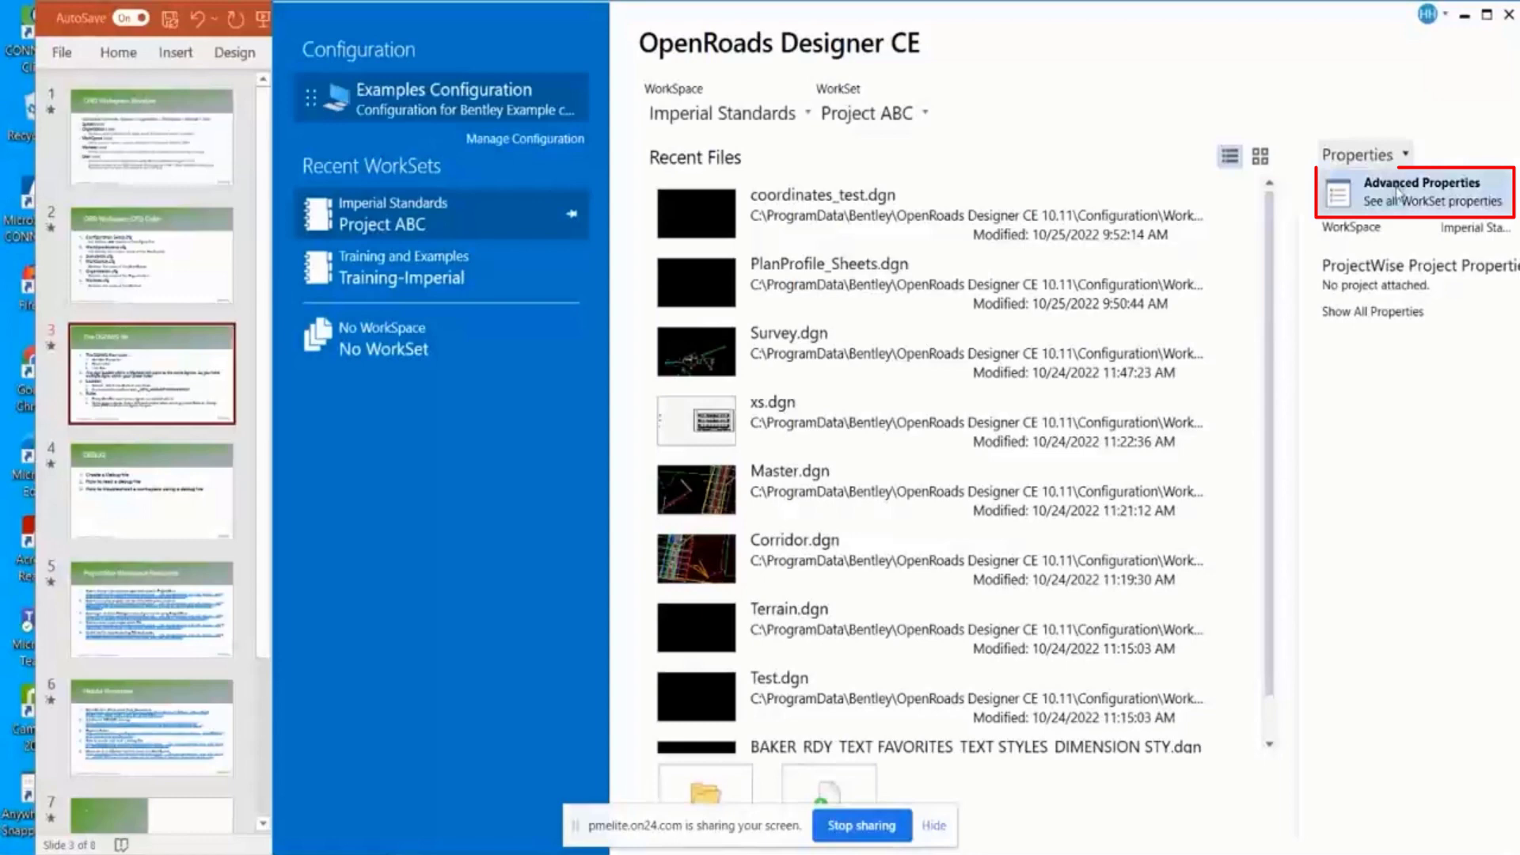
left_click(1395, 186)
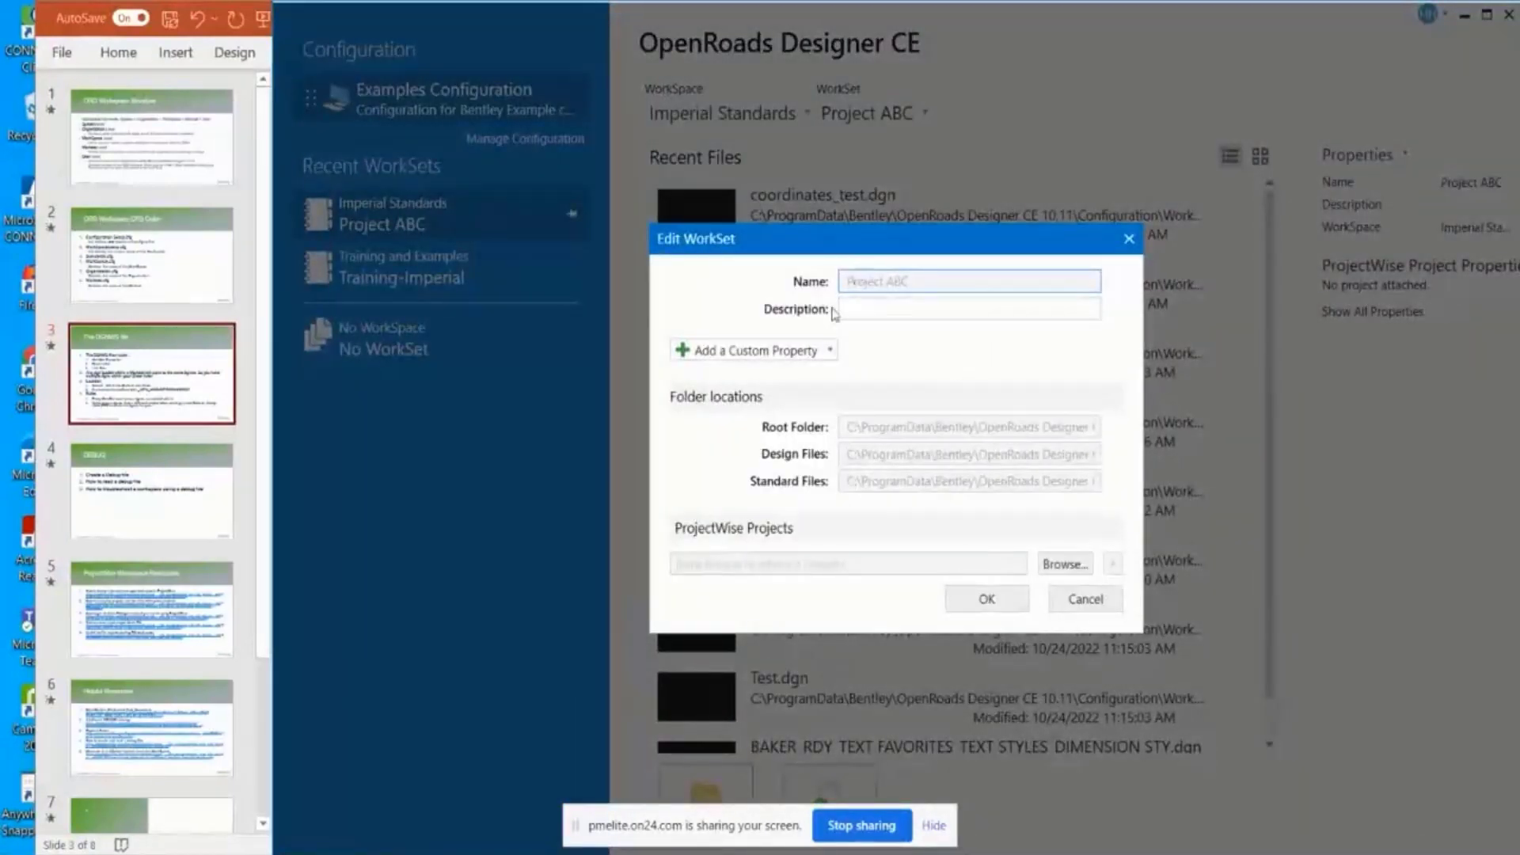
left_click(818, 361)
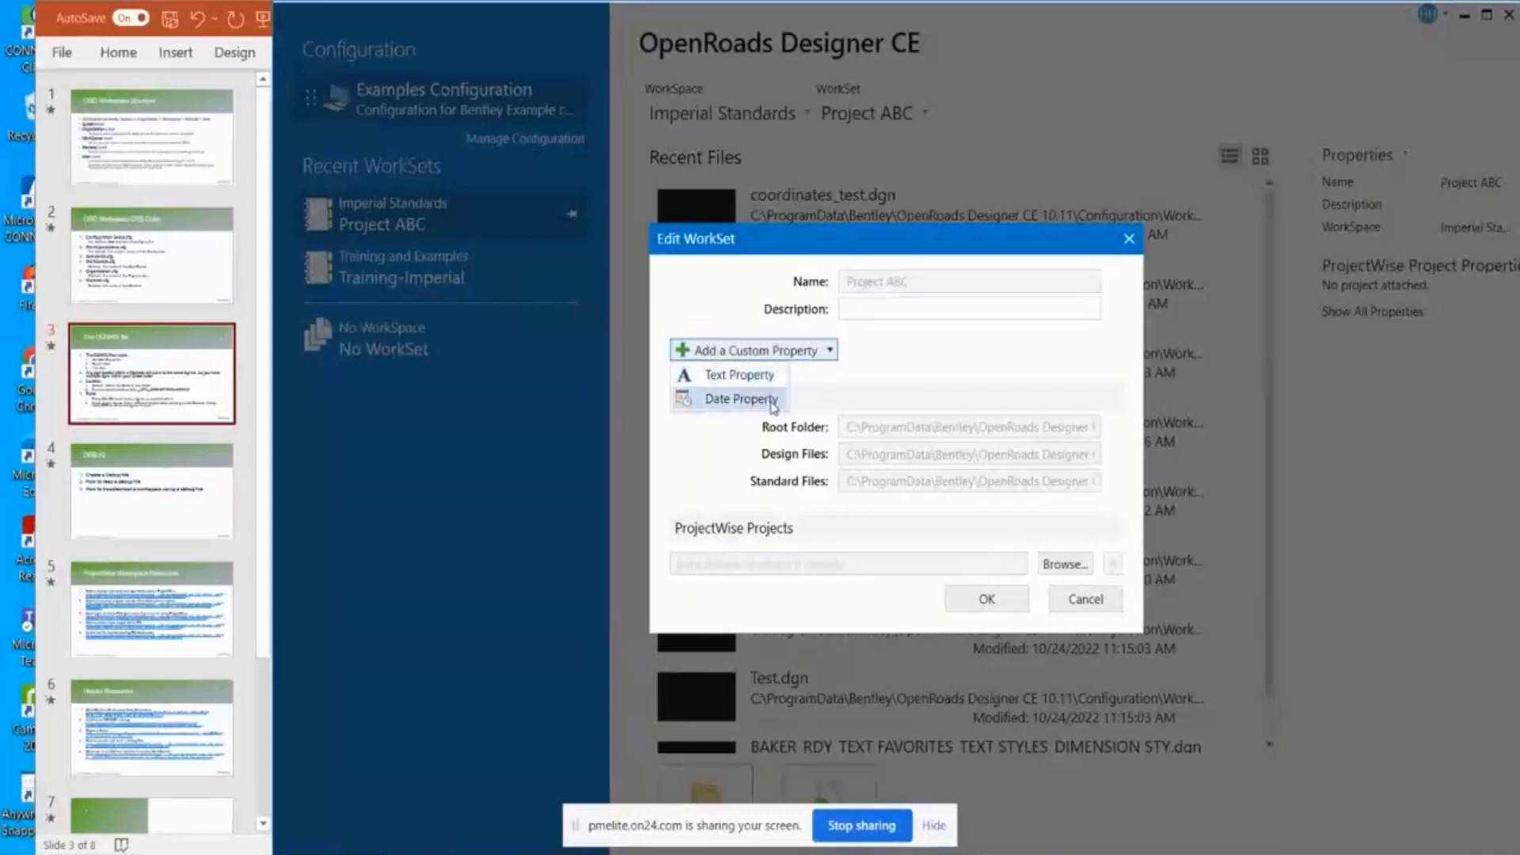
left_click(945, 357)
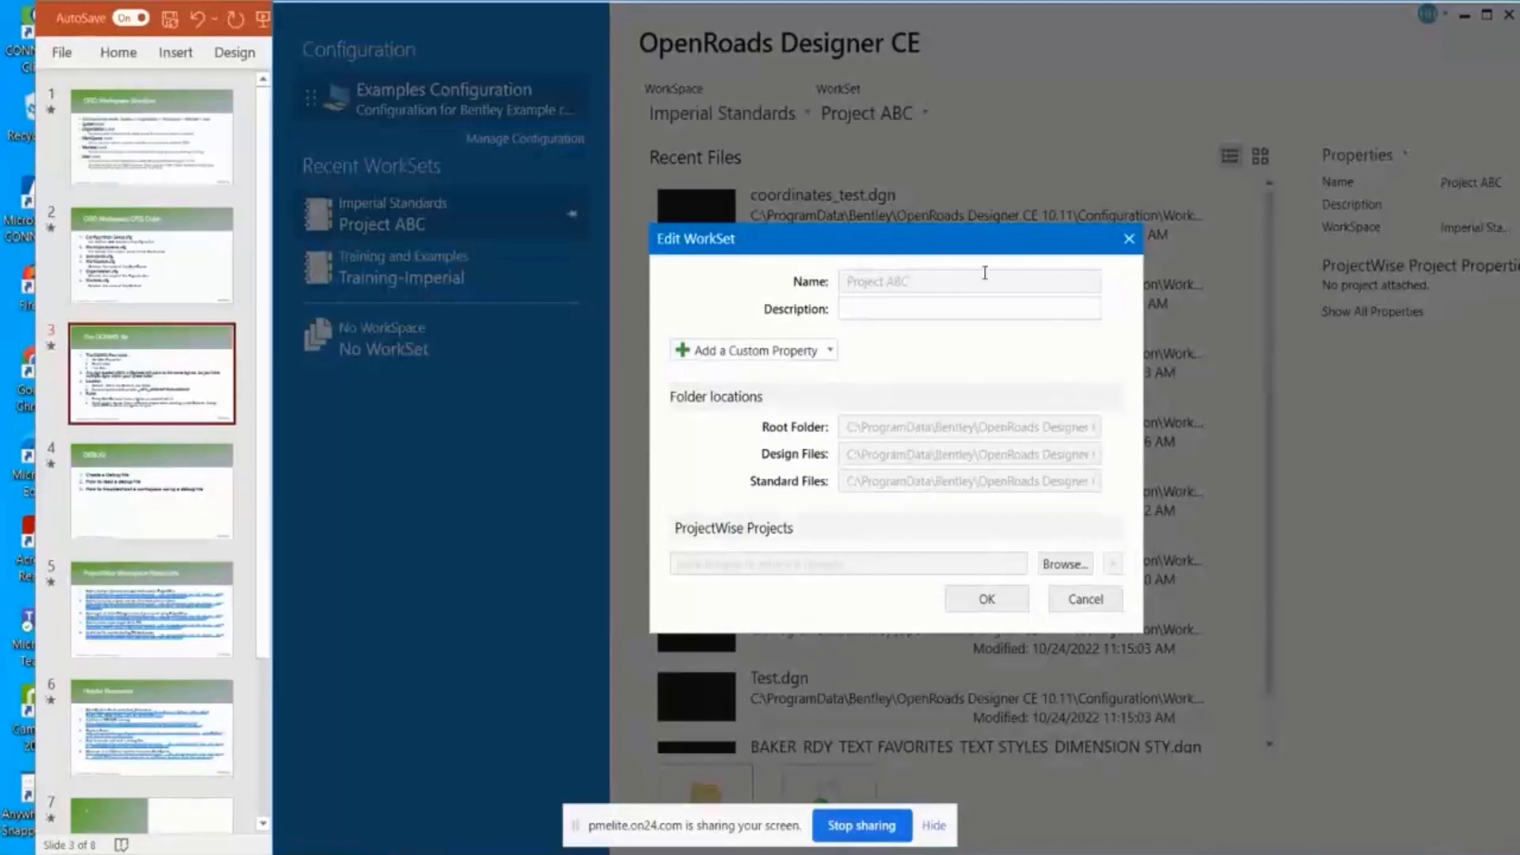
left_click(1106, 606)
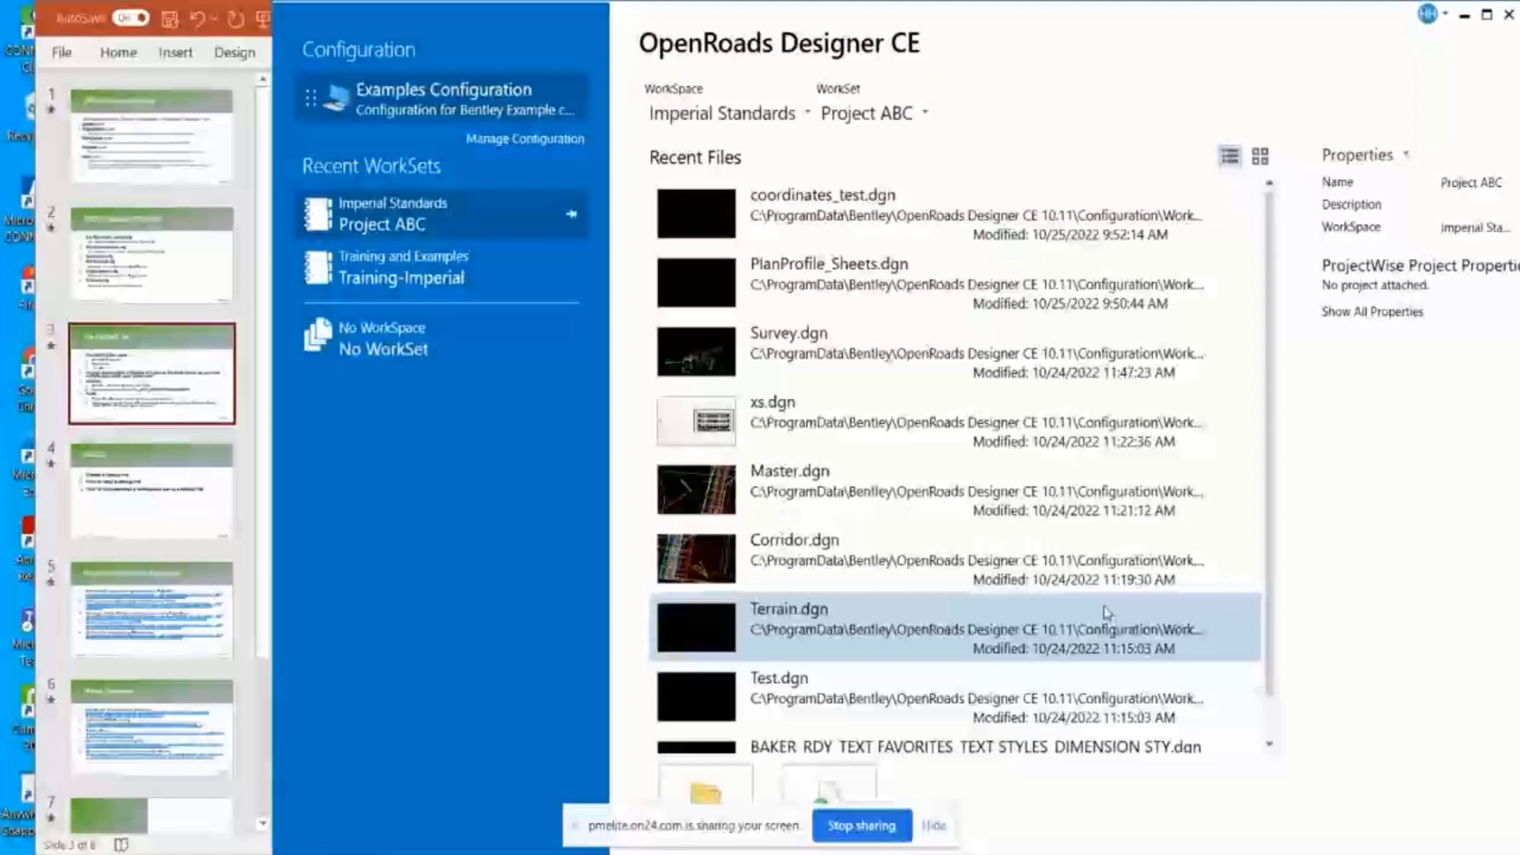
Examine the WorkSet Properties in the file properties of PlanProfile_Sheets.dgn, and return to the DGNWS slide in PowerPoint
mouse_move(953, 854)
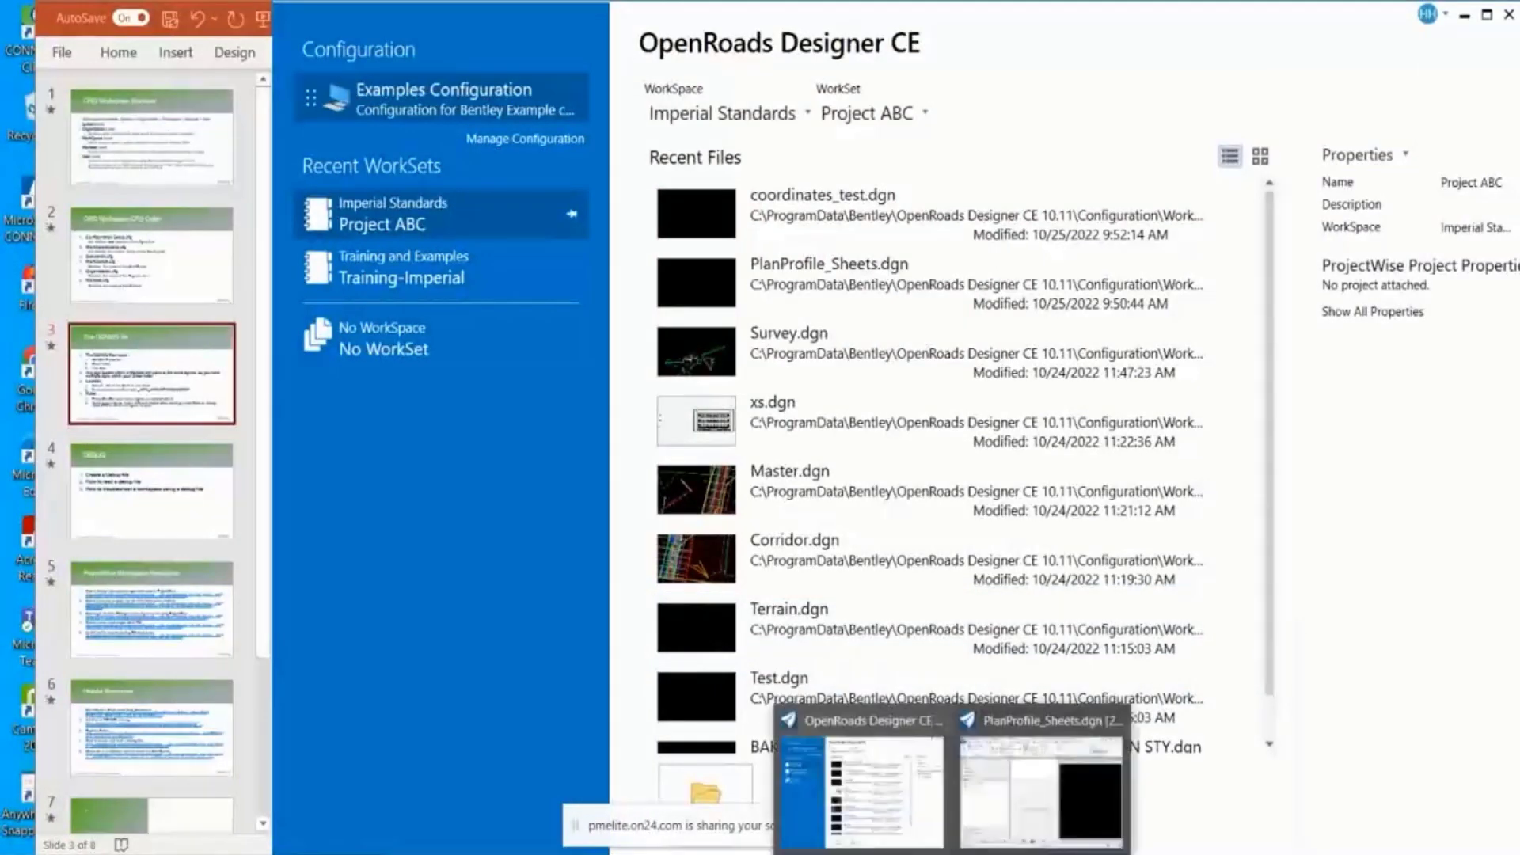
left_click(1071, 783)
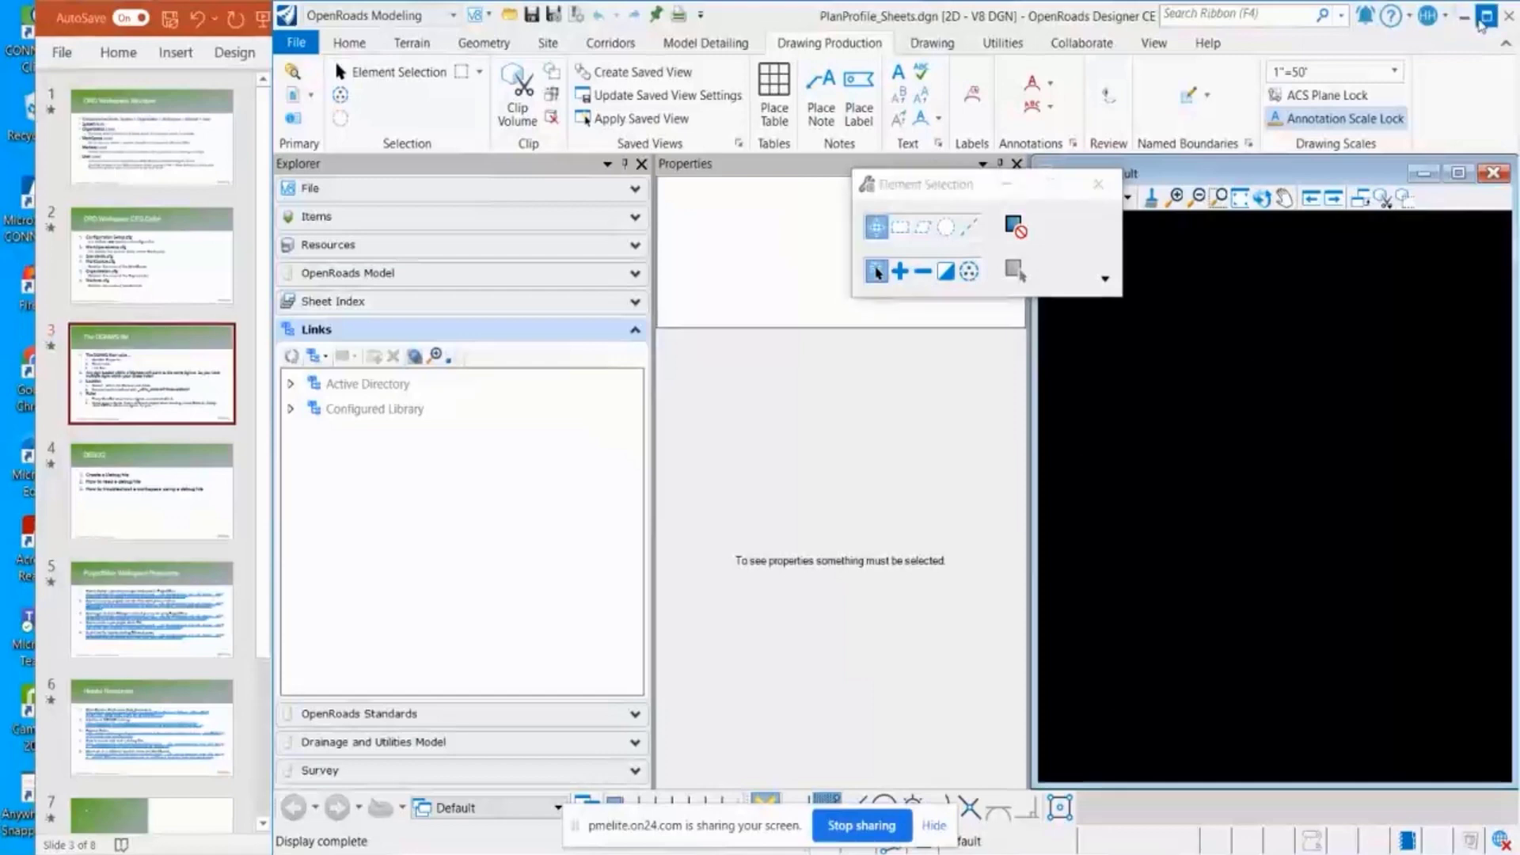
left_click(1485, 16)
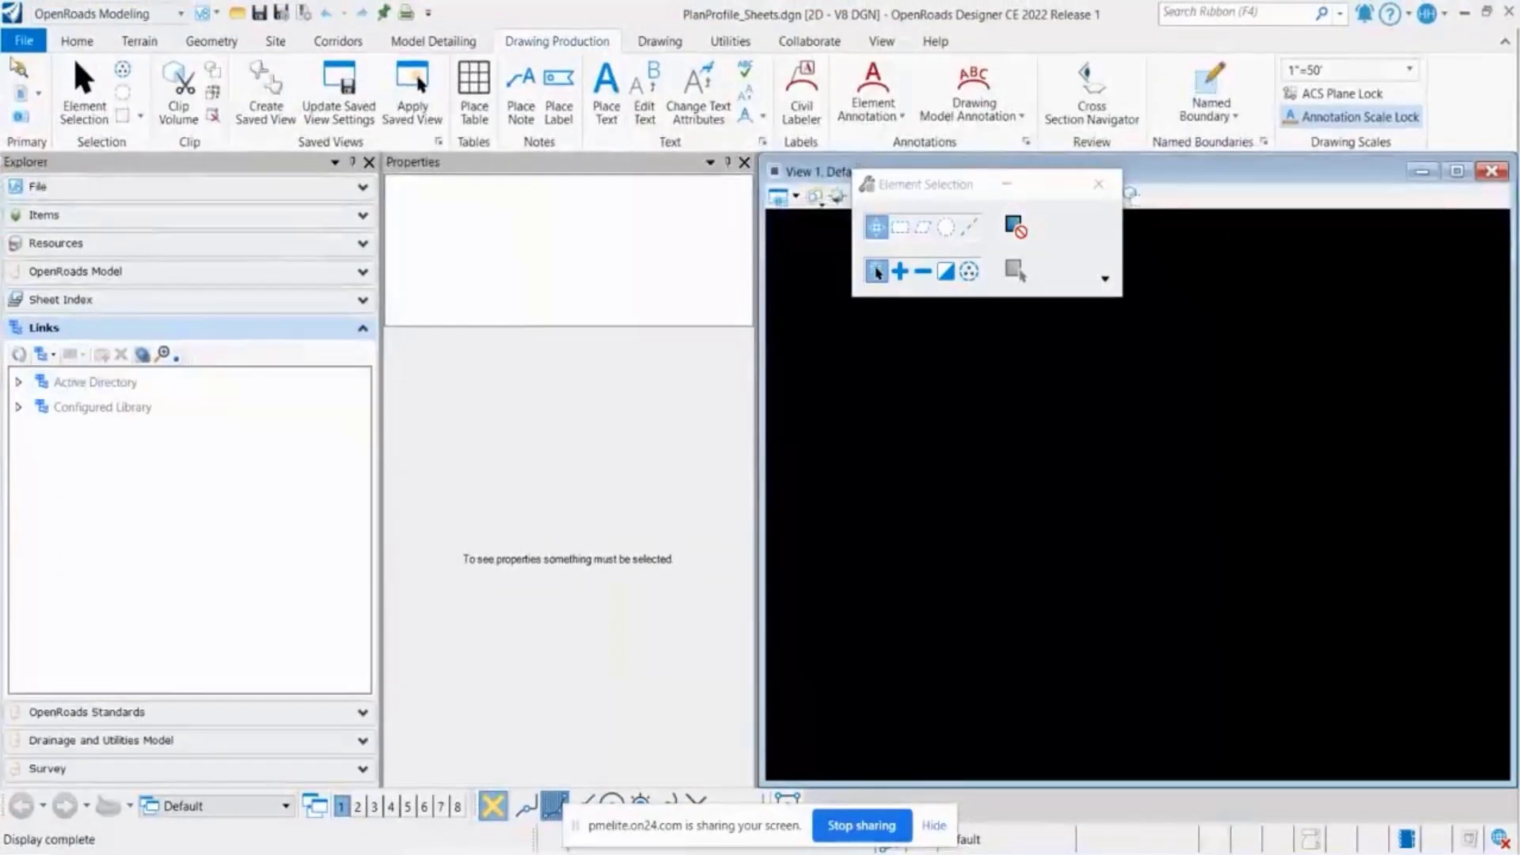
left_click(20, 44)
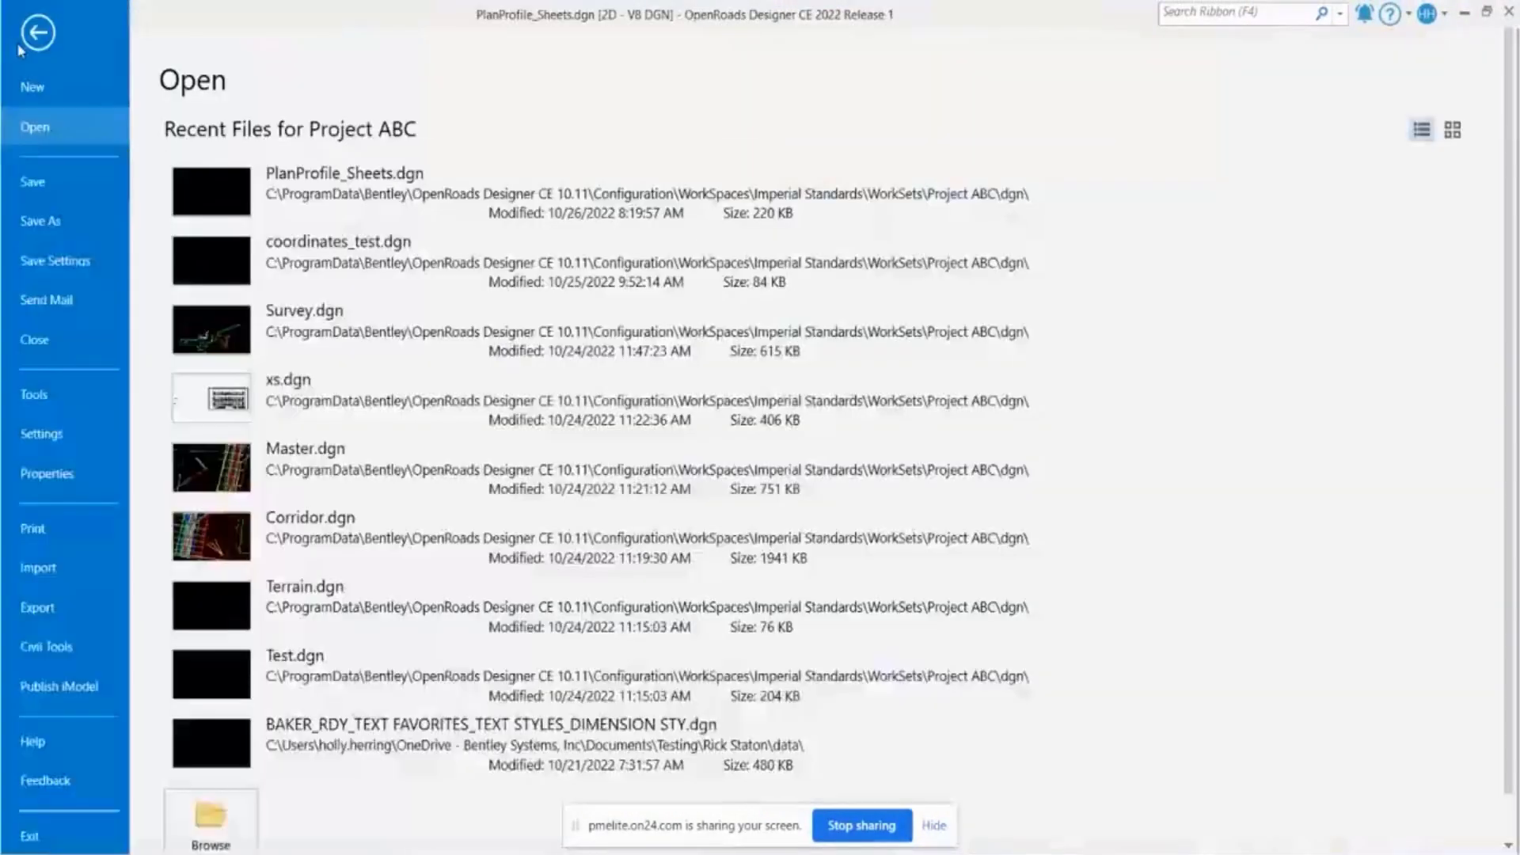
left_click(59, 485)
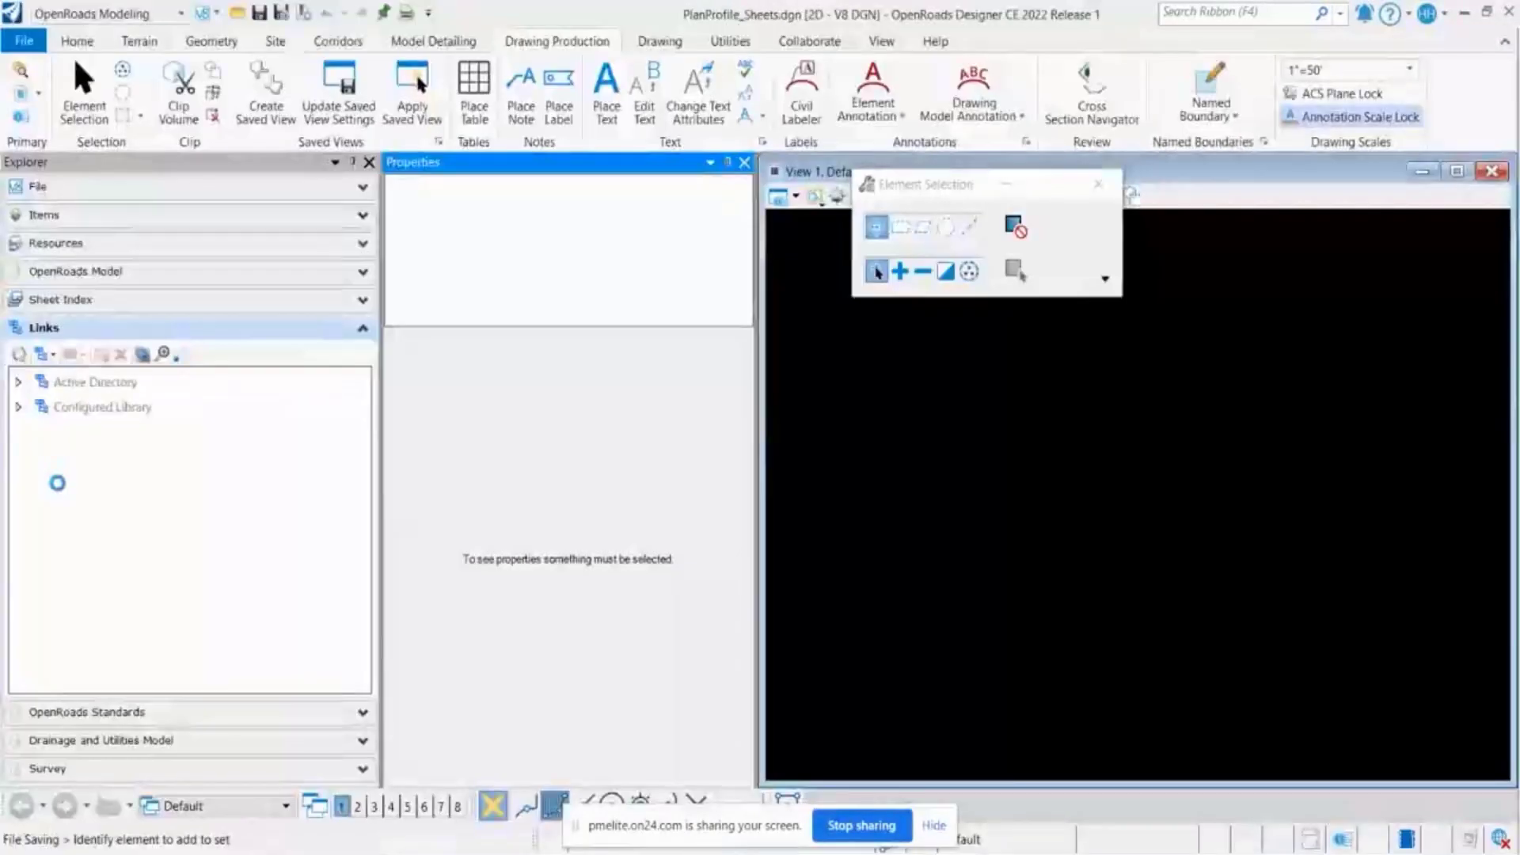
left_click(62, 491)
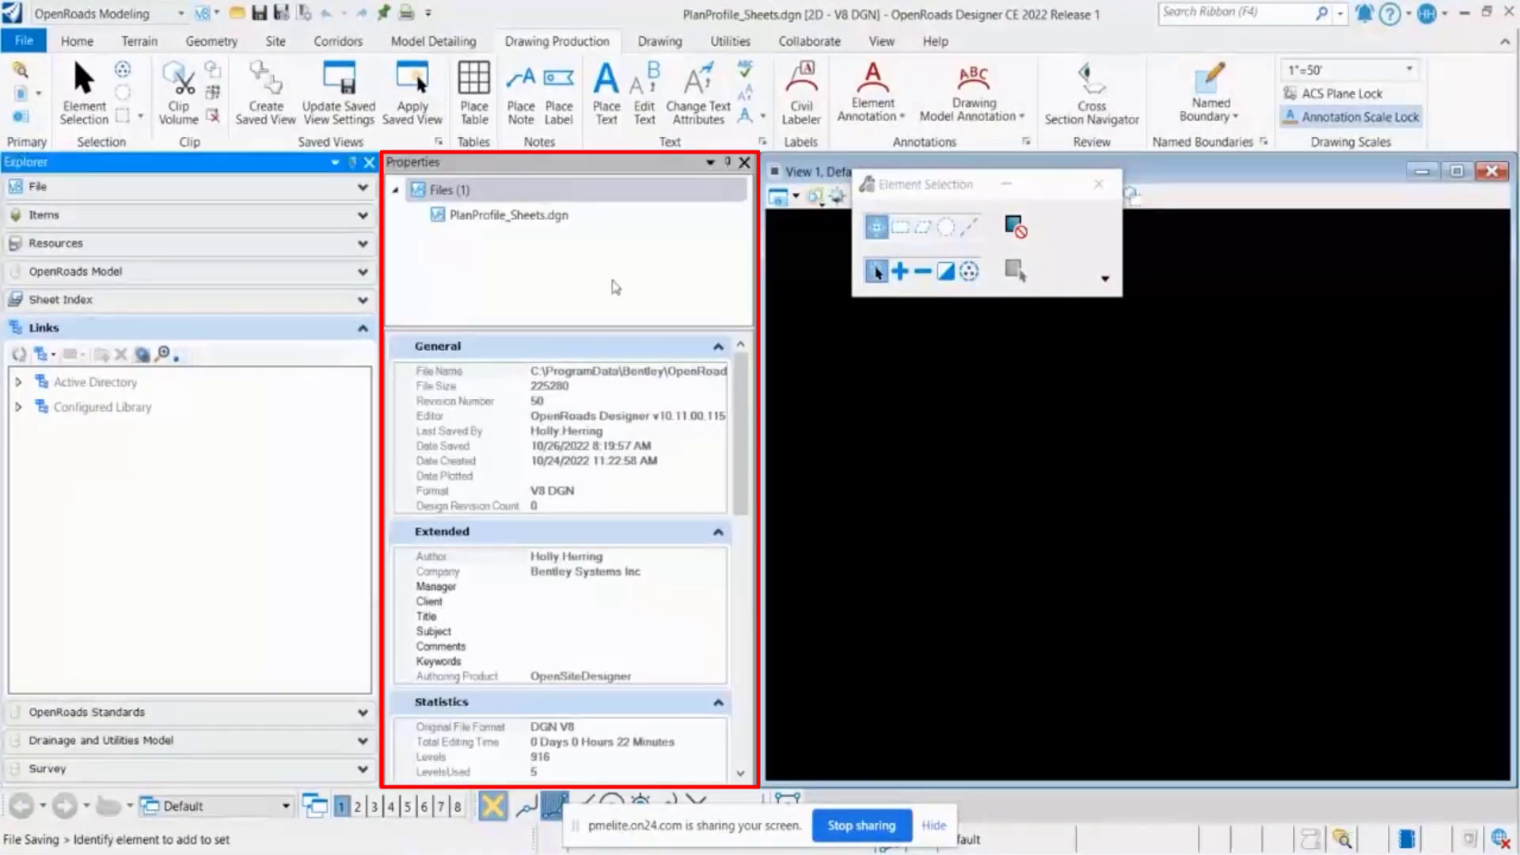
left_click_drag(740, 388, 740, 541)
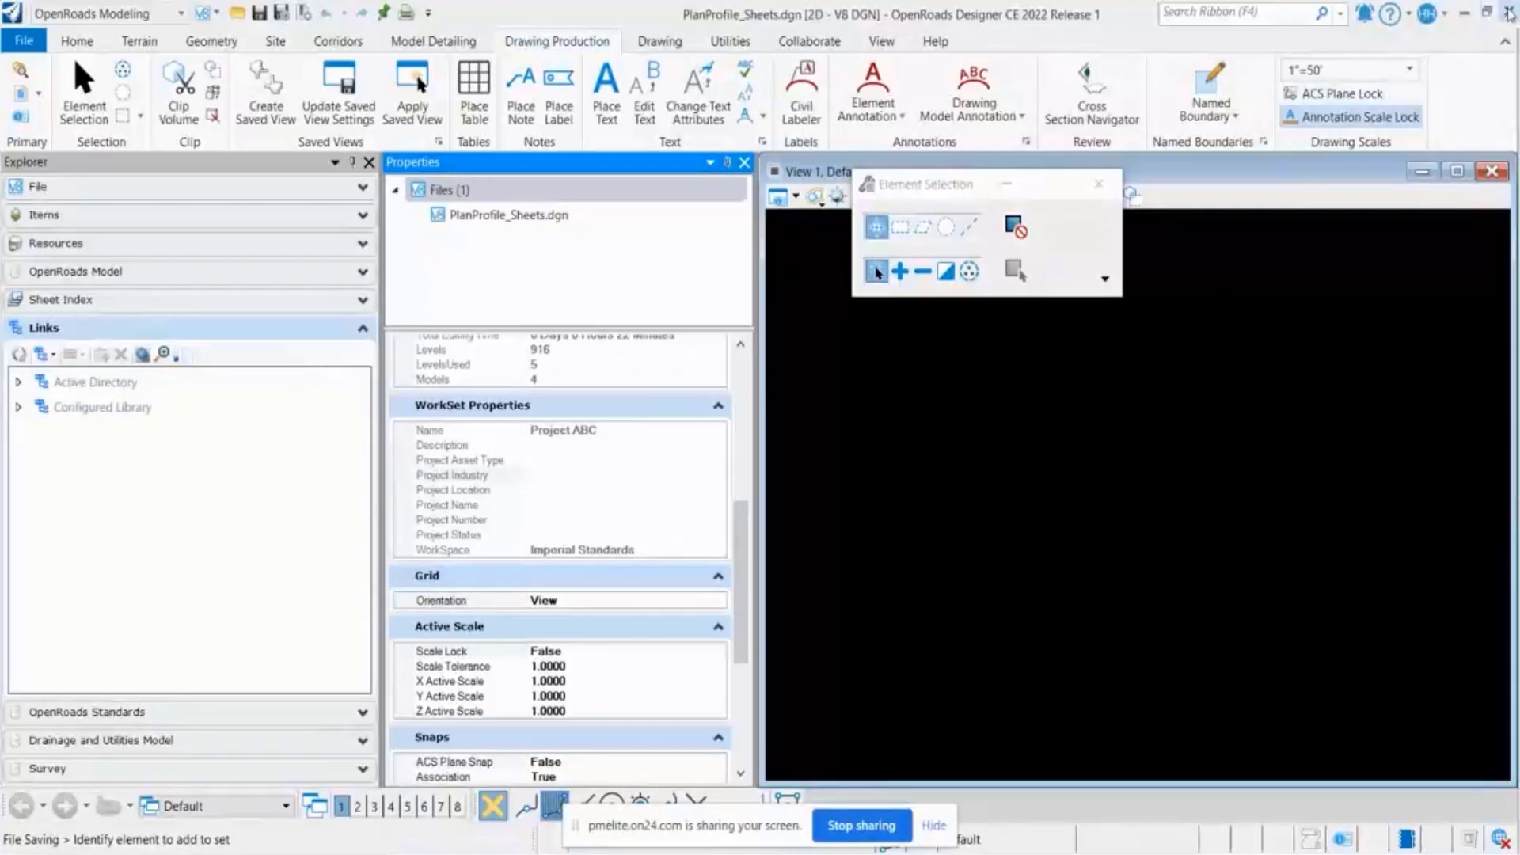
left_click(1488, 14)
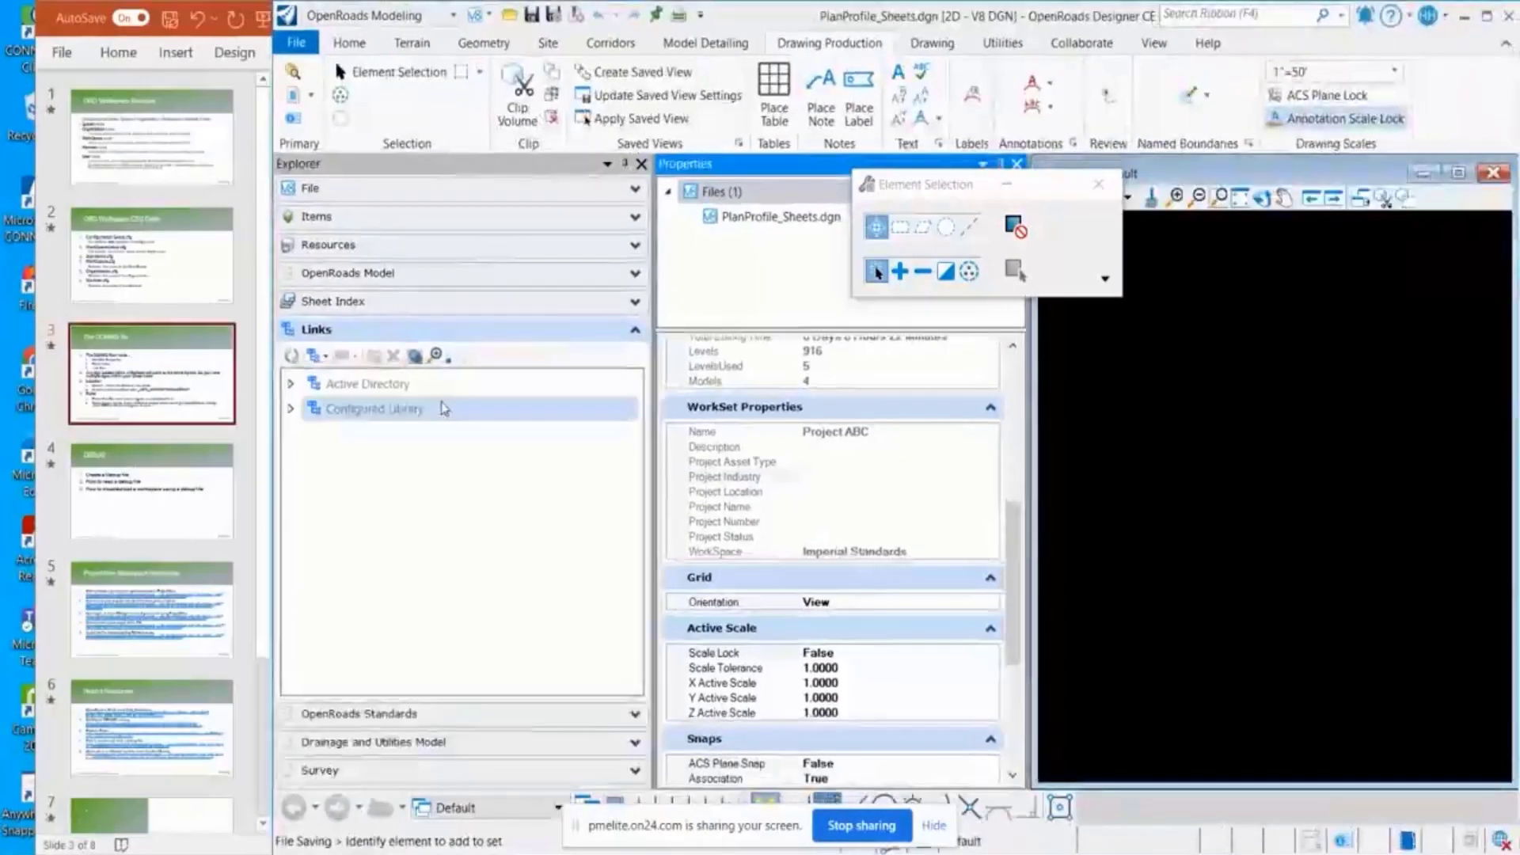
left_click(193, 380)
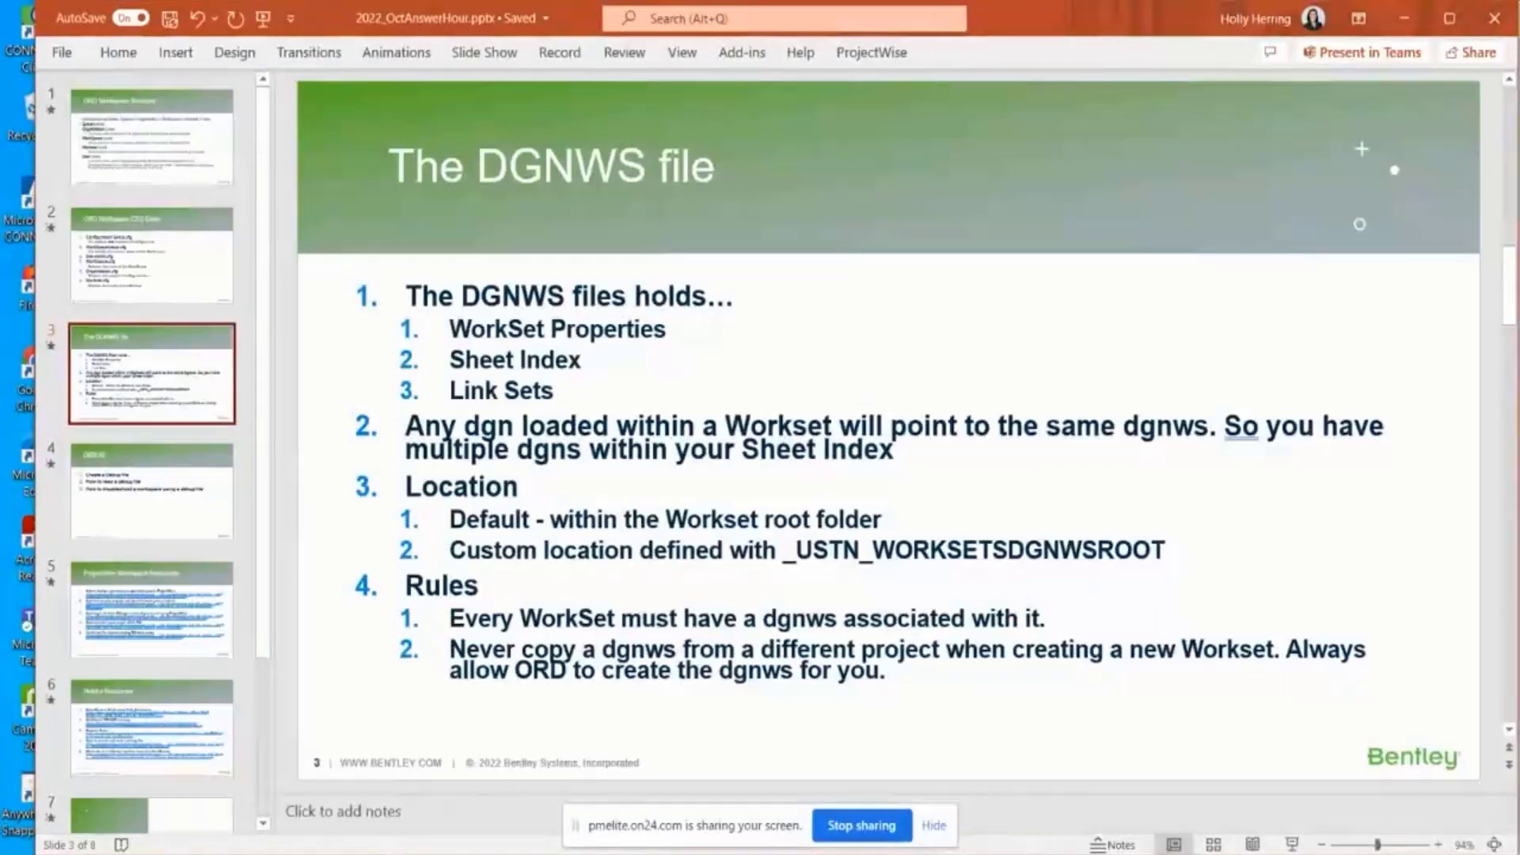
Switch back to OpenRoads Designer and examine the properties of sheets A001 and A003 in Project ABC's Sheet Index
mouse_move(950, 845)
left_click(1065, 809)
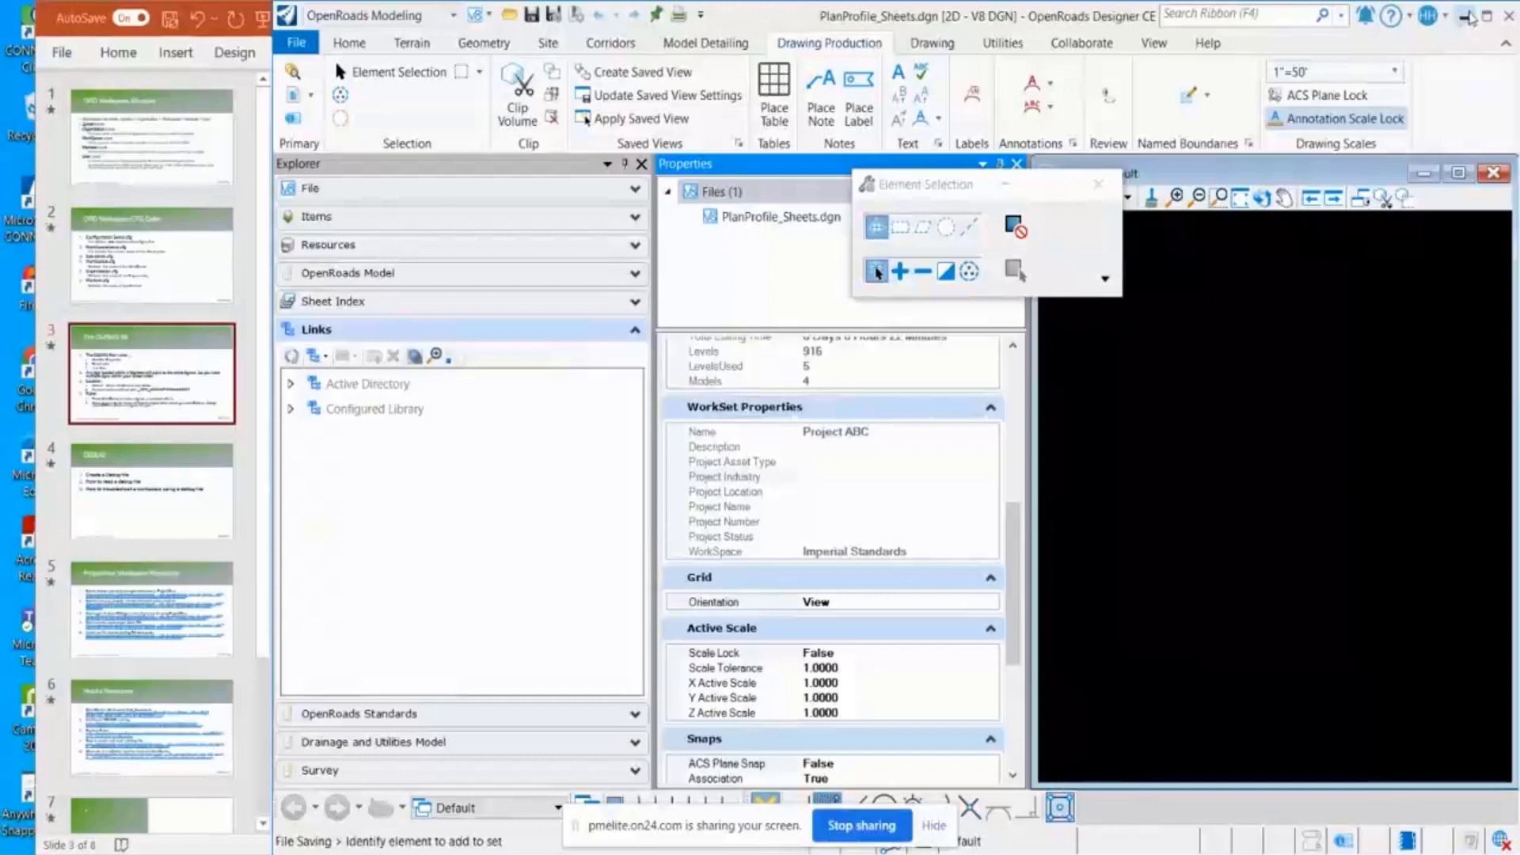
left_click(1487, 15)
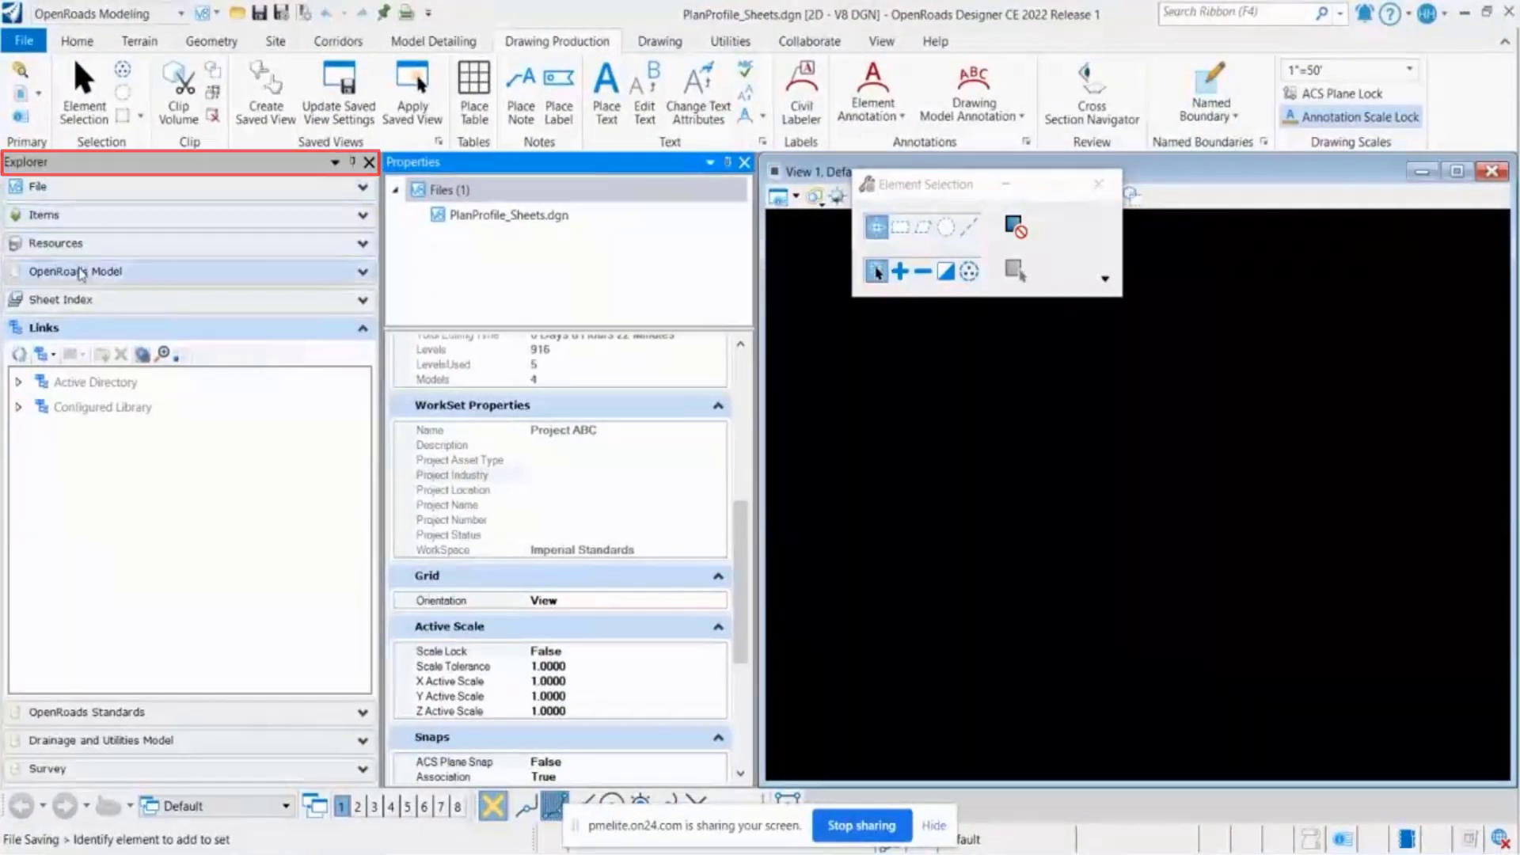
left_click(79, 302)
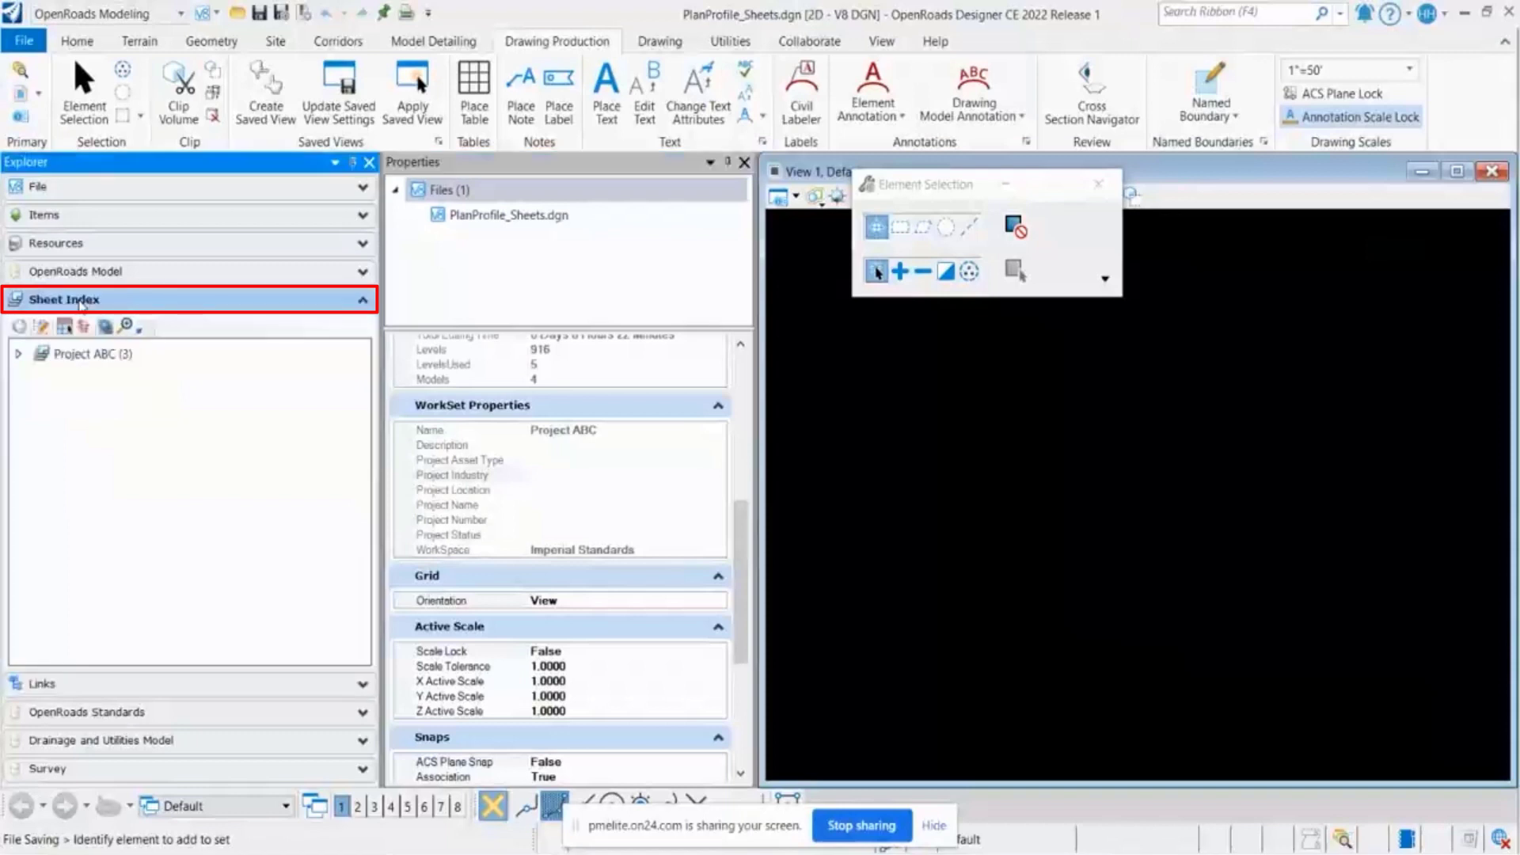
left_click(79, 354)
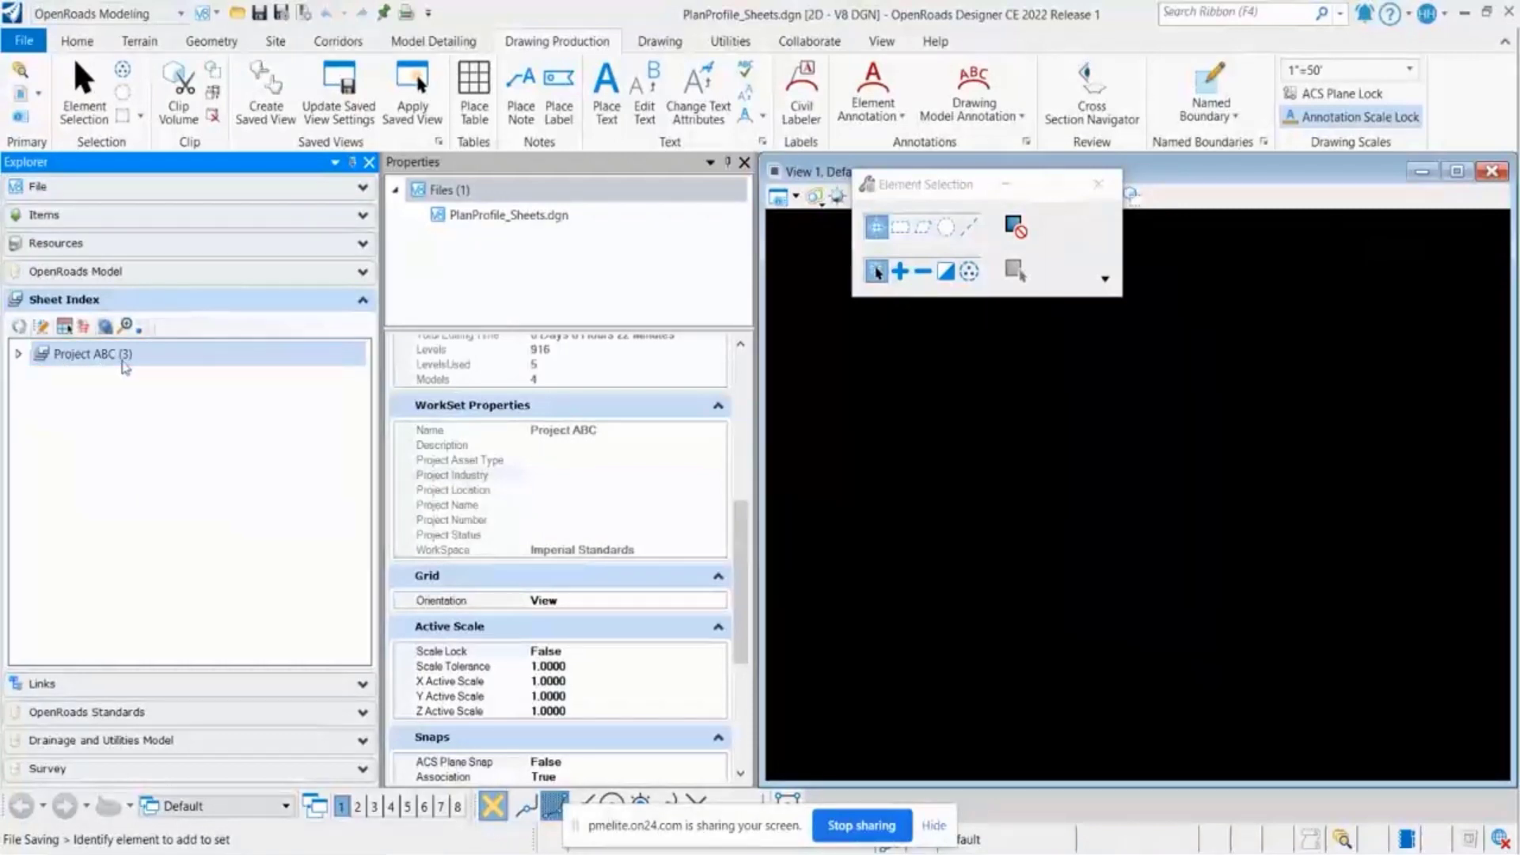
left_click(20, 358)
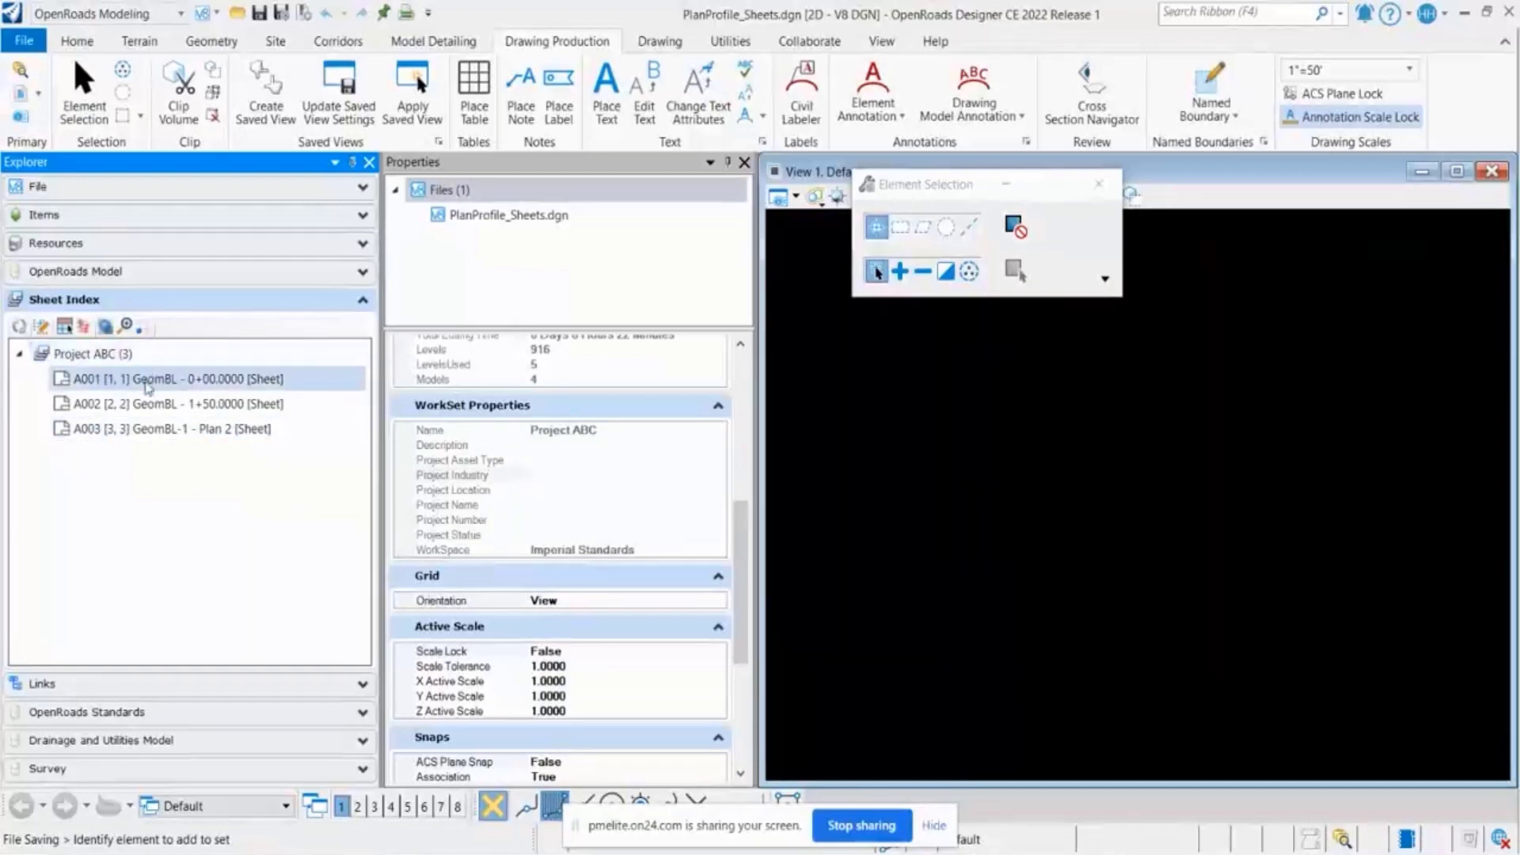
left_click(147, 380)
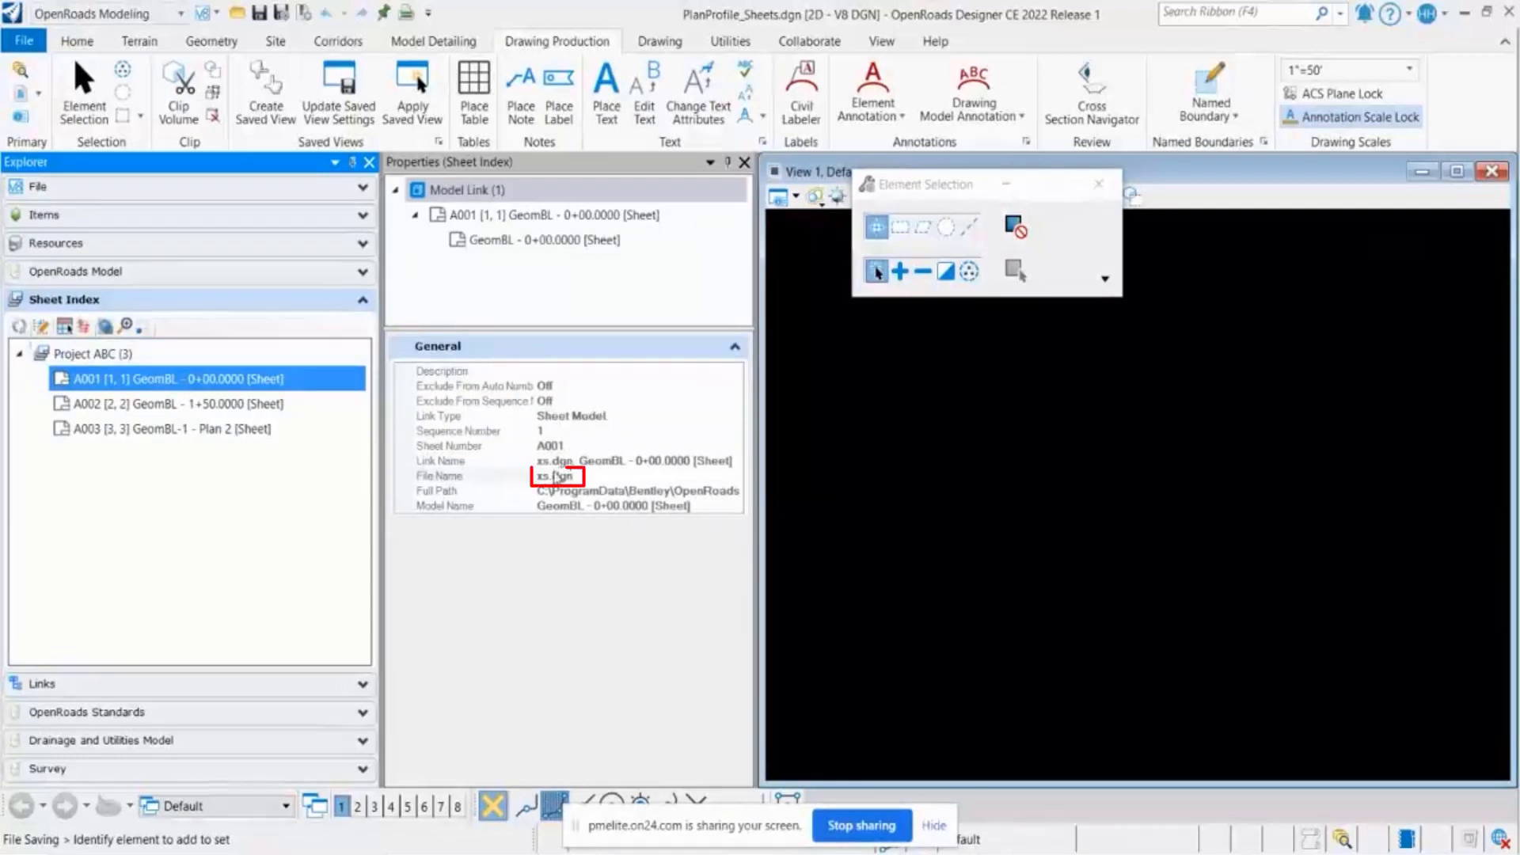
left_click(172, 428)
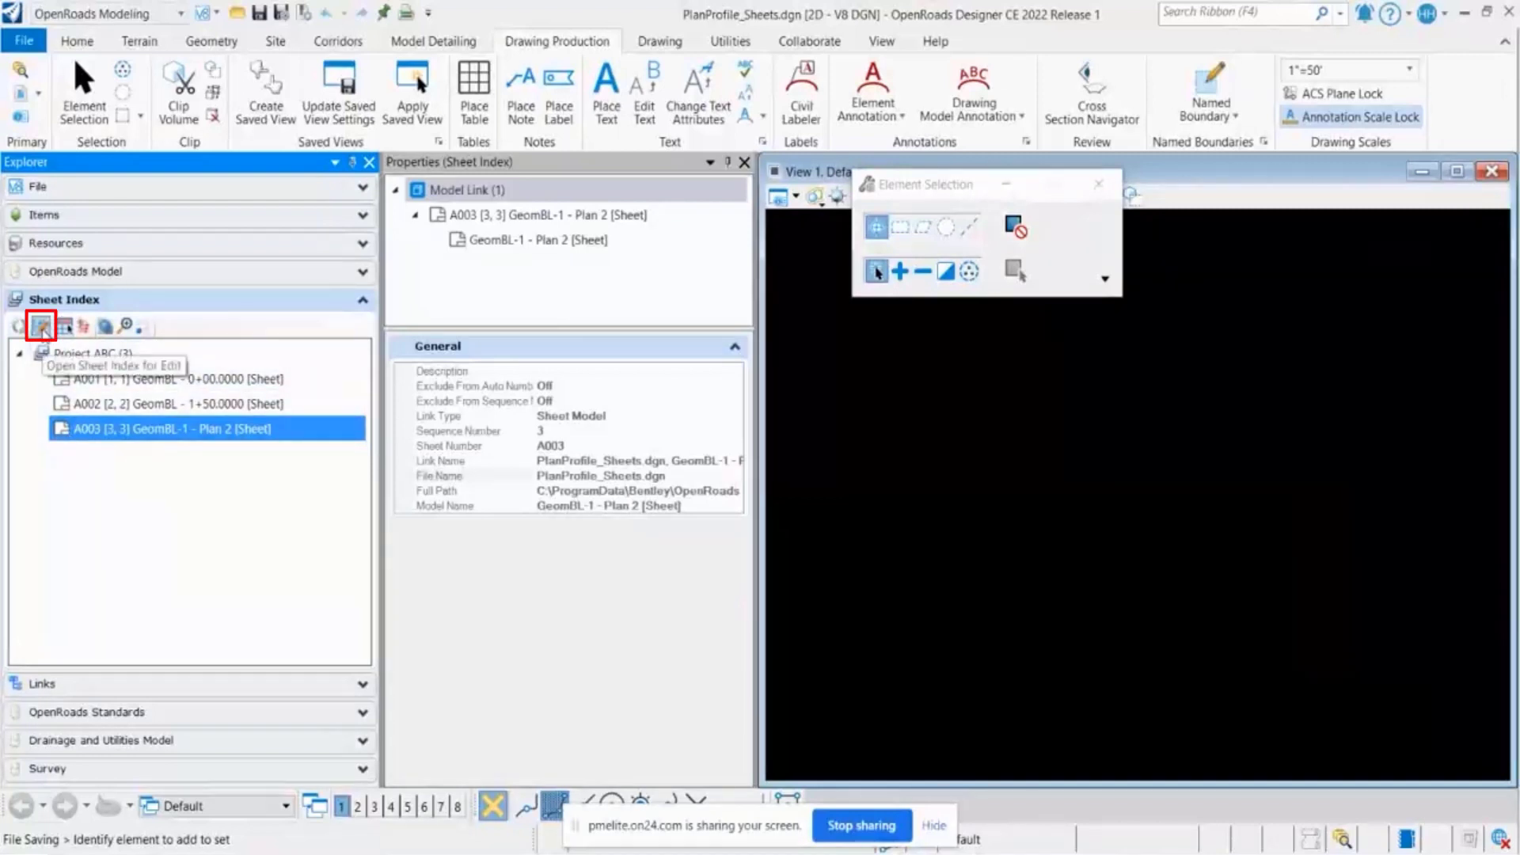
Open the Sheet Index for edit and release it again, and display the Links section of the Explorer
left_click(41, 326)
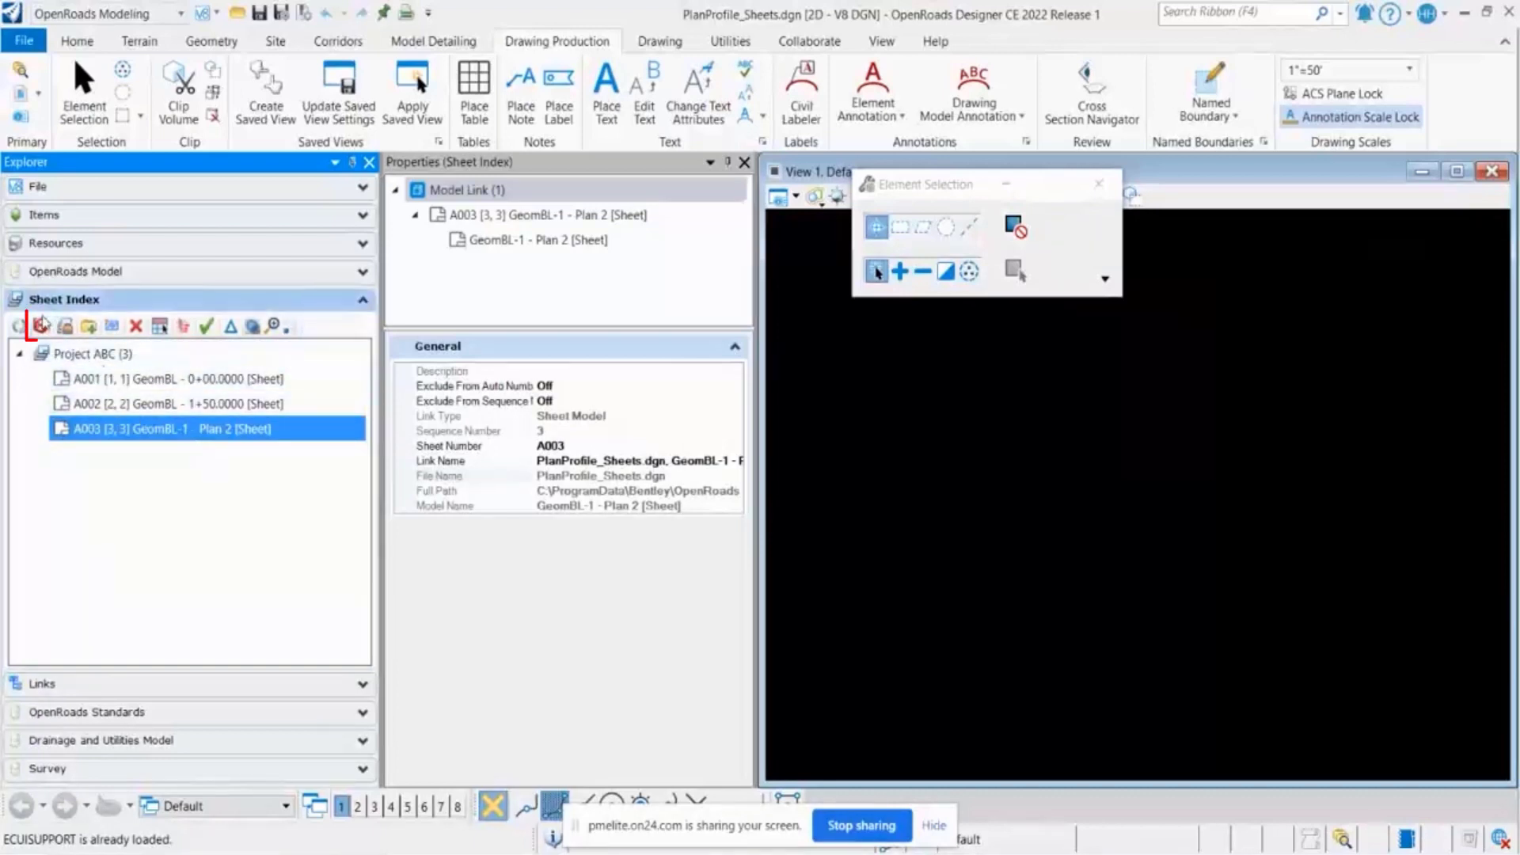
left_click(41, 326)
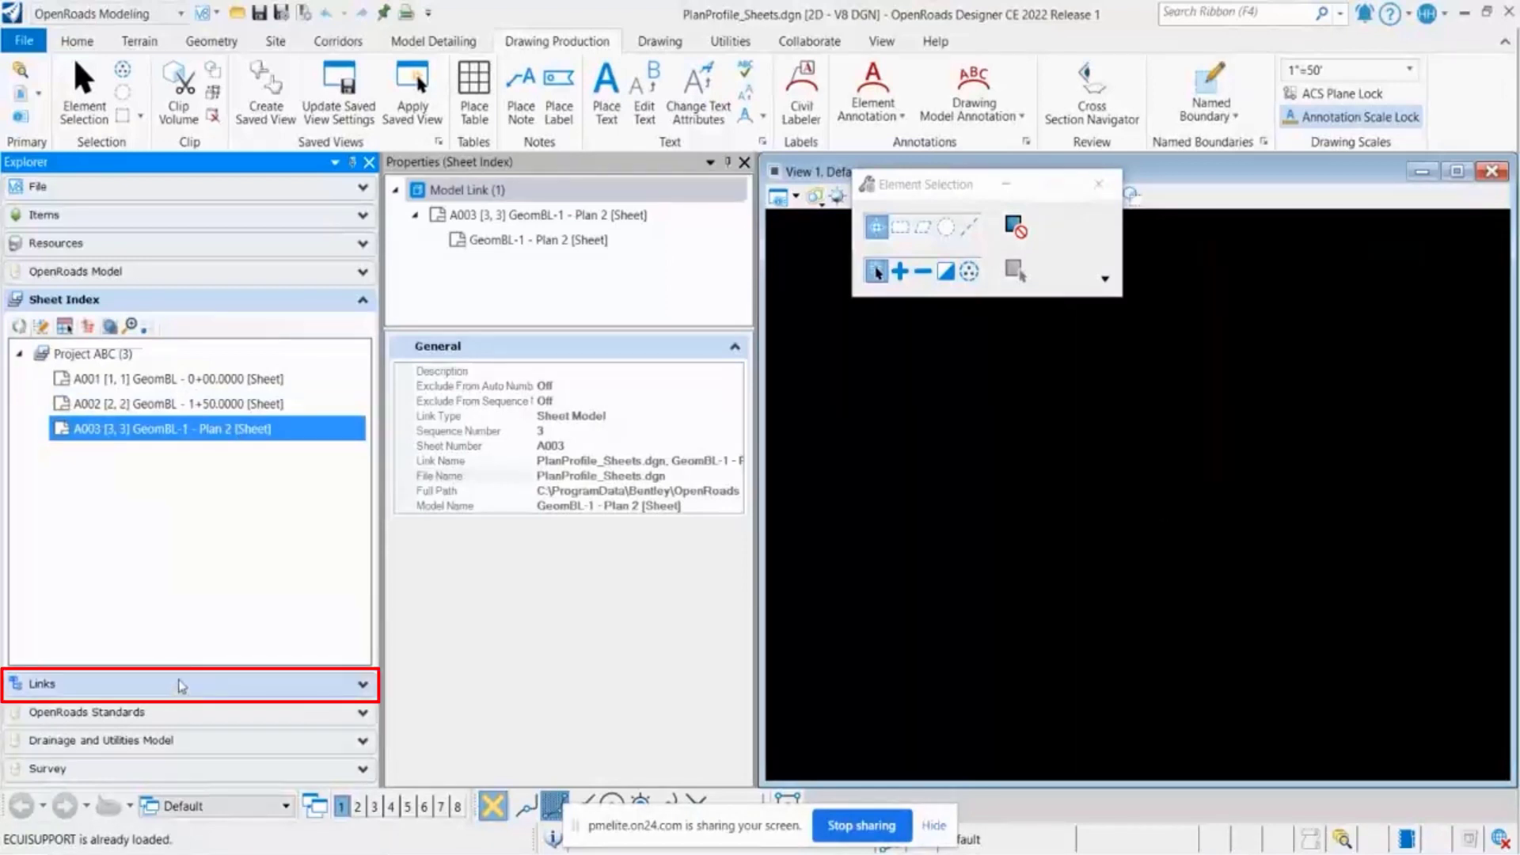
left_click(181, 686)
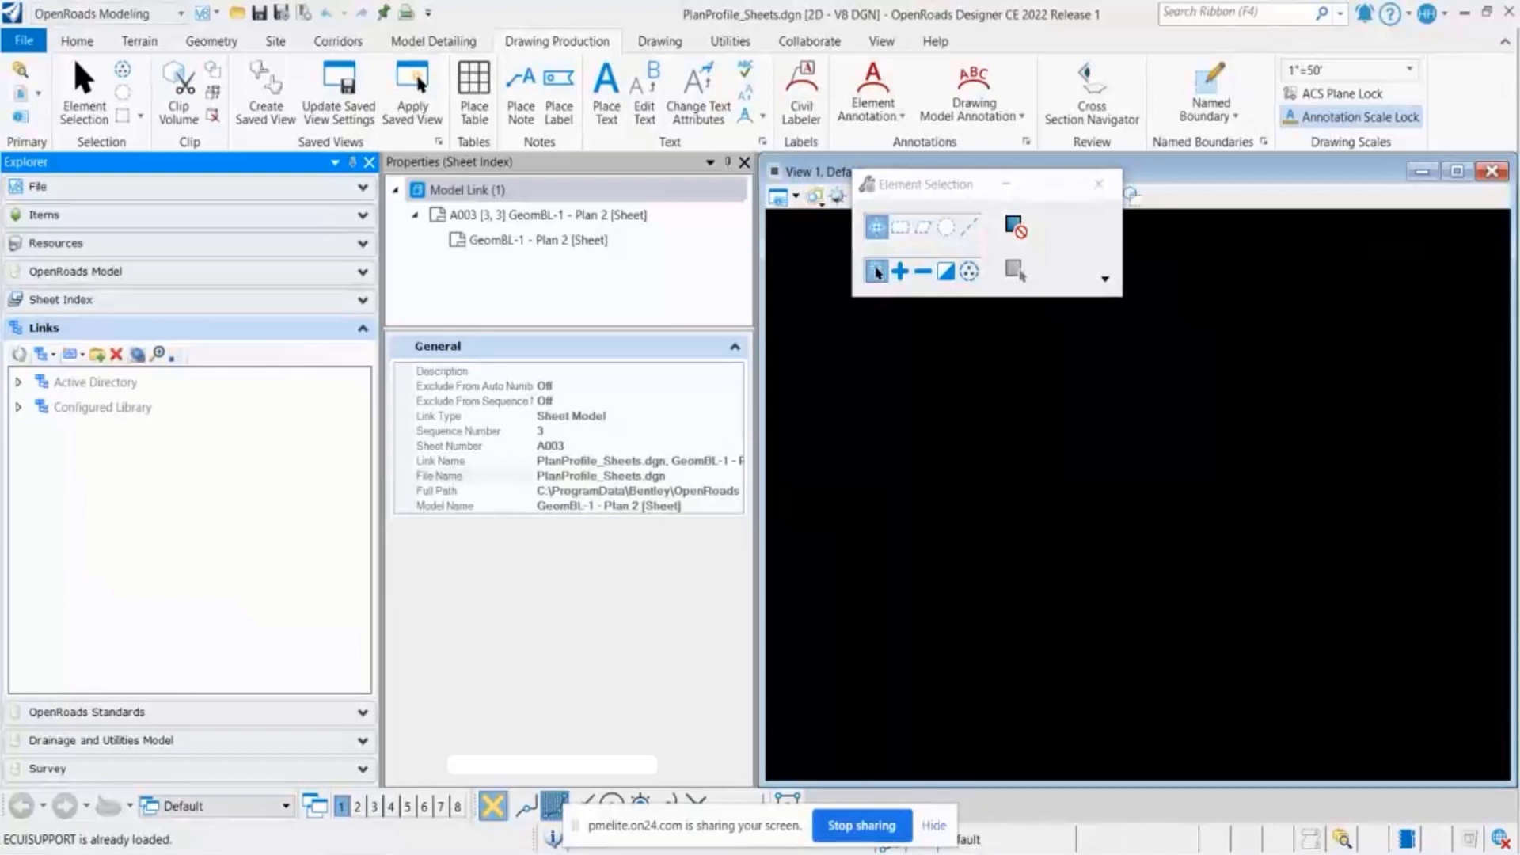
Switch to the WorkSets folder in File Explorer and locate Project ABC.dgnws
key("alt+Tab")
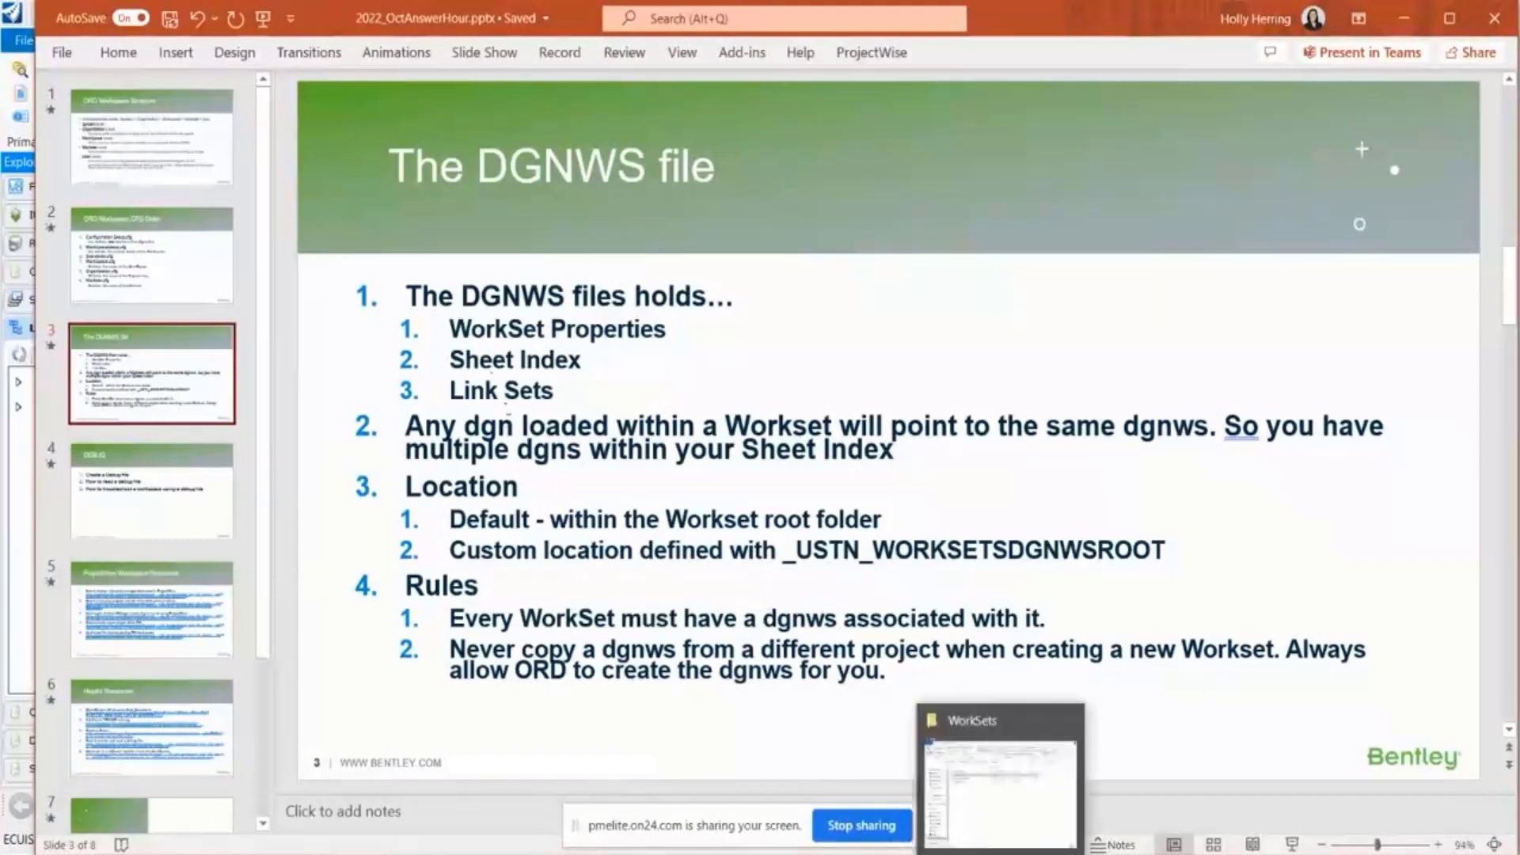
left_click(1004, 760)
left_click(669, 319)
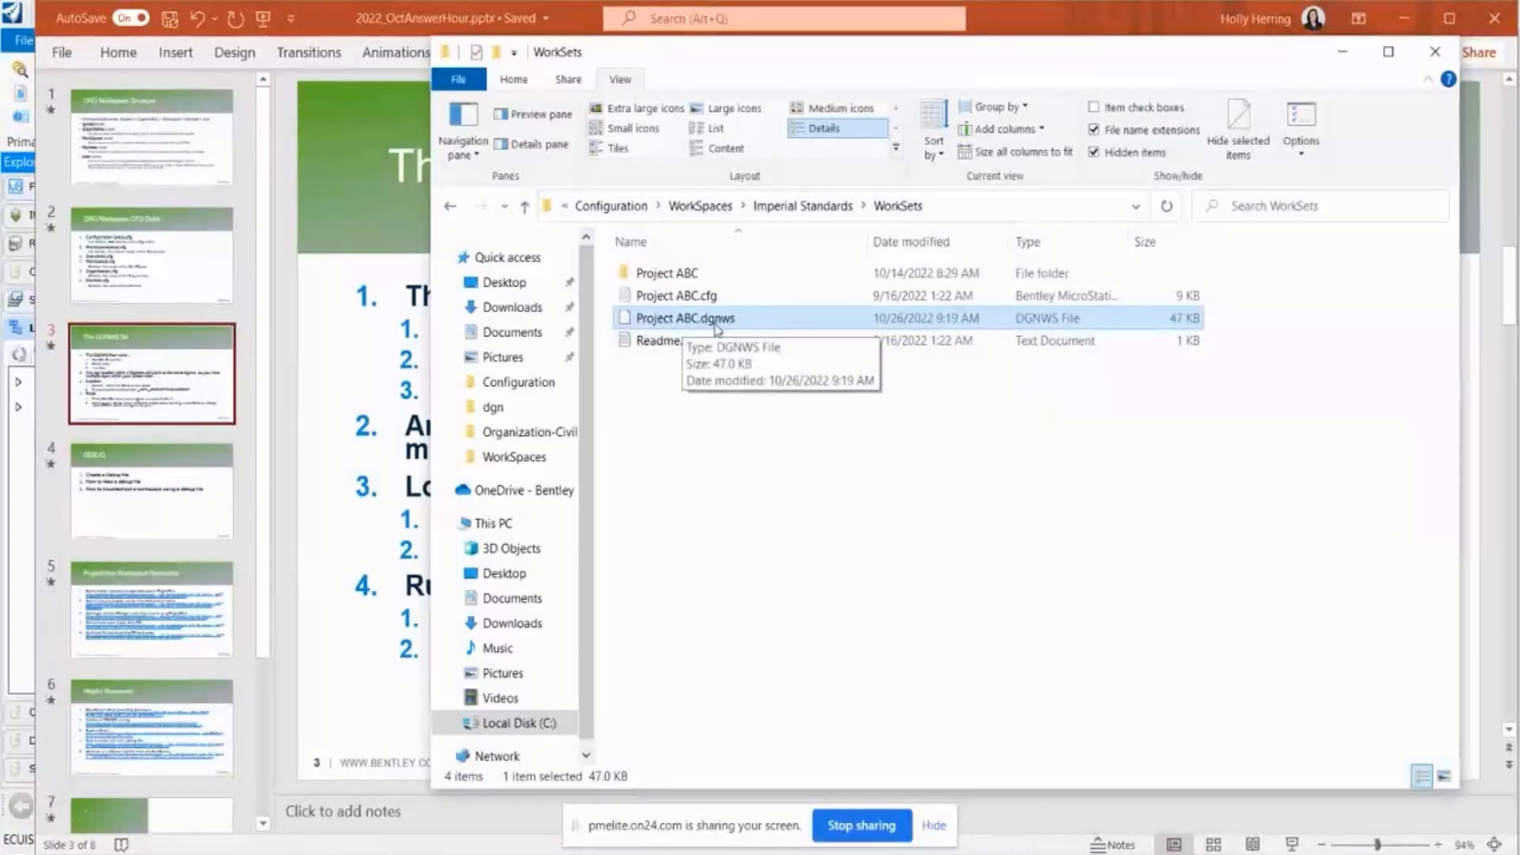
Return to the DGNWS slide in PowerPoint and highlight the variable _USTN_WORKSETSDGNWSROOT under Location
left_click(1344, 52)
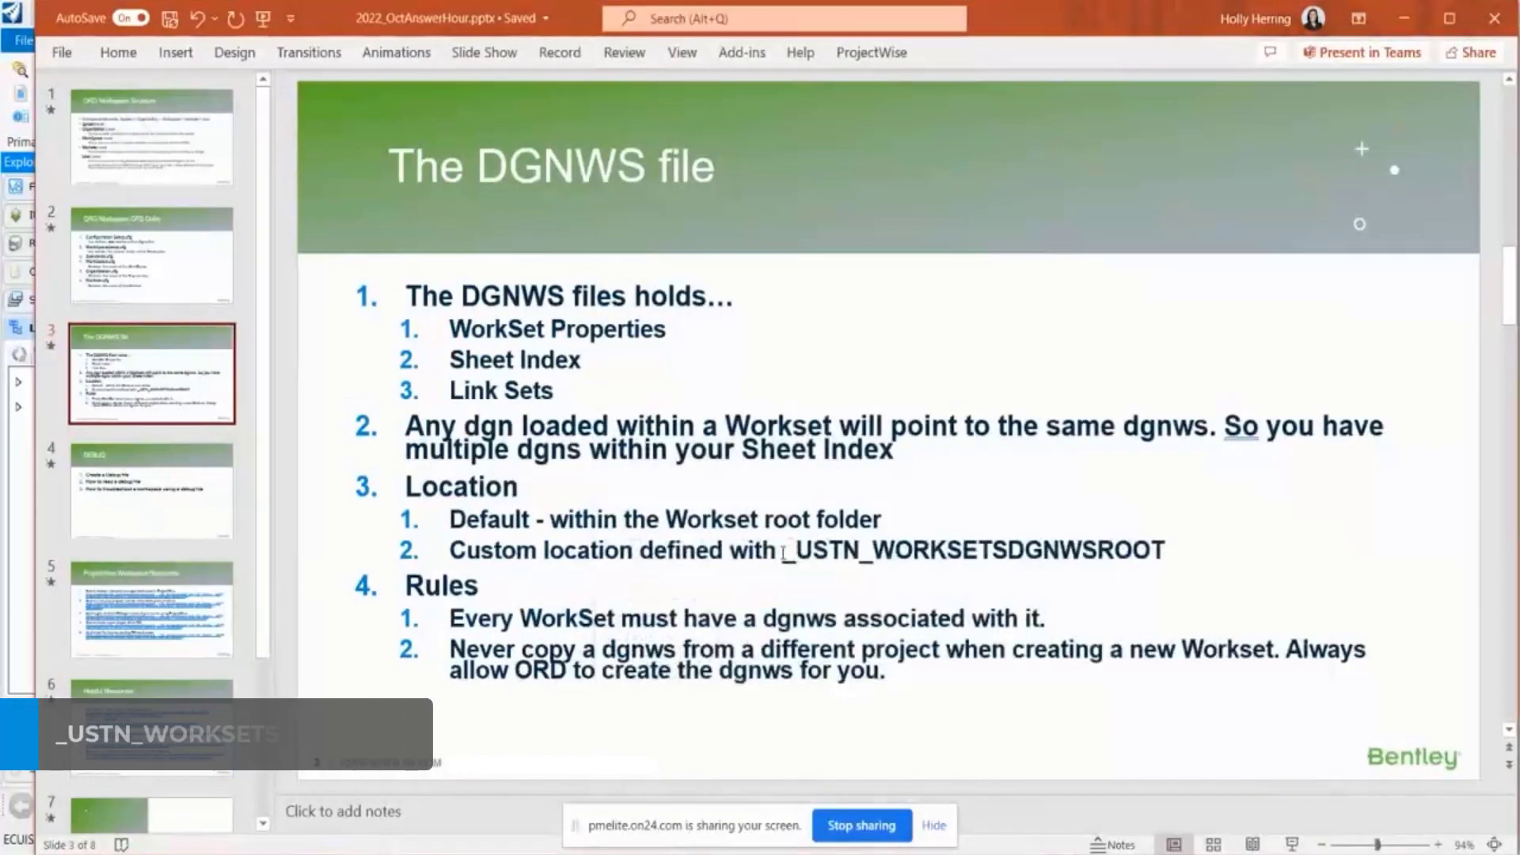
left_click(791, 552)
left_click_drag(791, 552, 1169, 562)
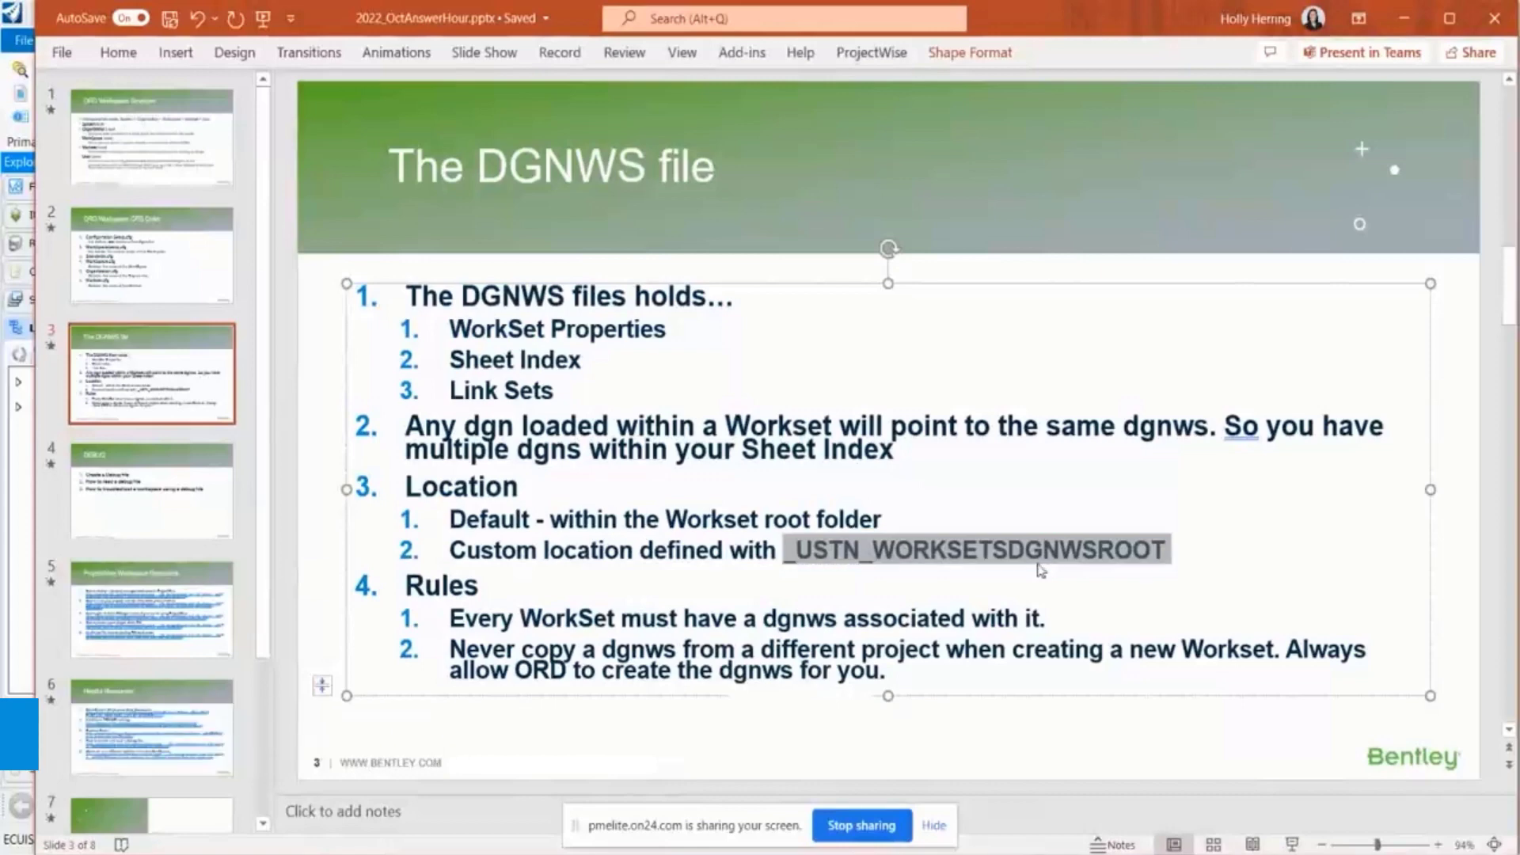
Open WorkSpaceSetup.cfg from the Configuration folder in Notepad and find the _USTN_WORKSETSDGNWSROOT definition under the WorkSpace folder structure
key("alt+Tab")
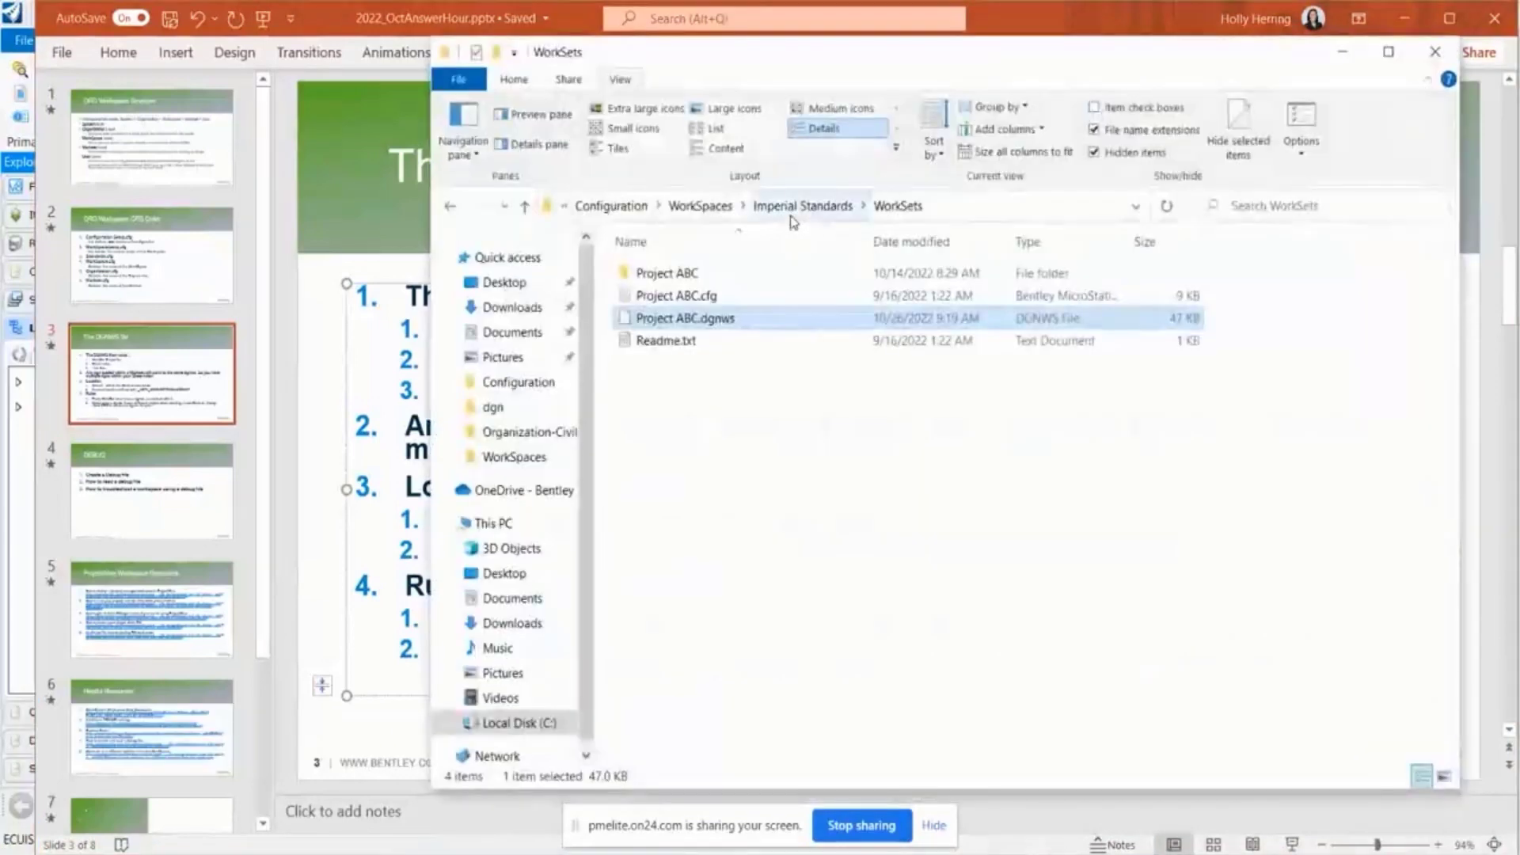
left_click(700, 205)
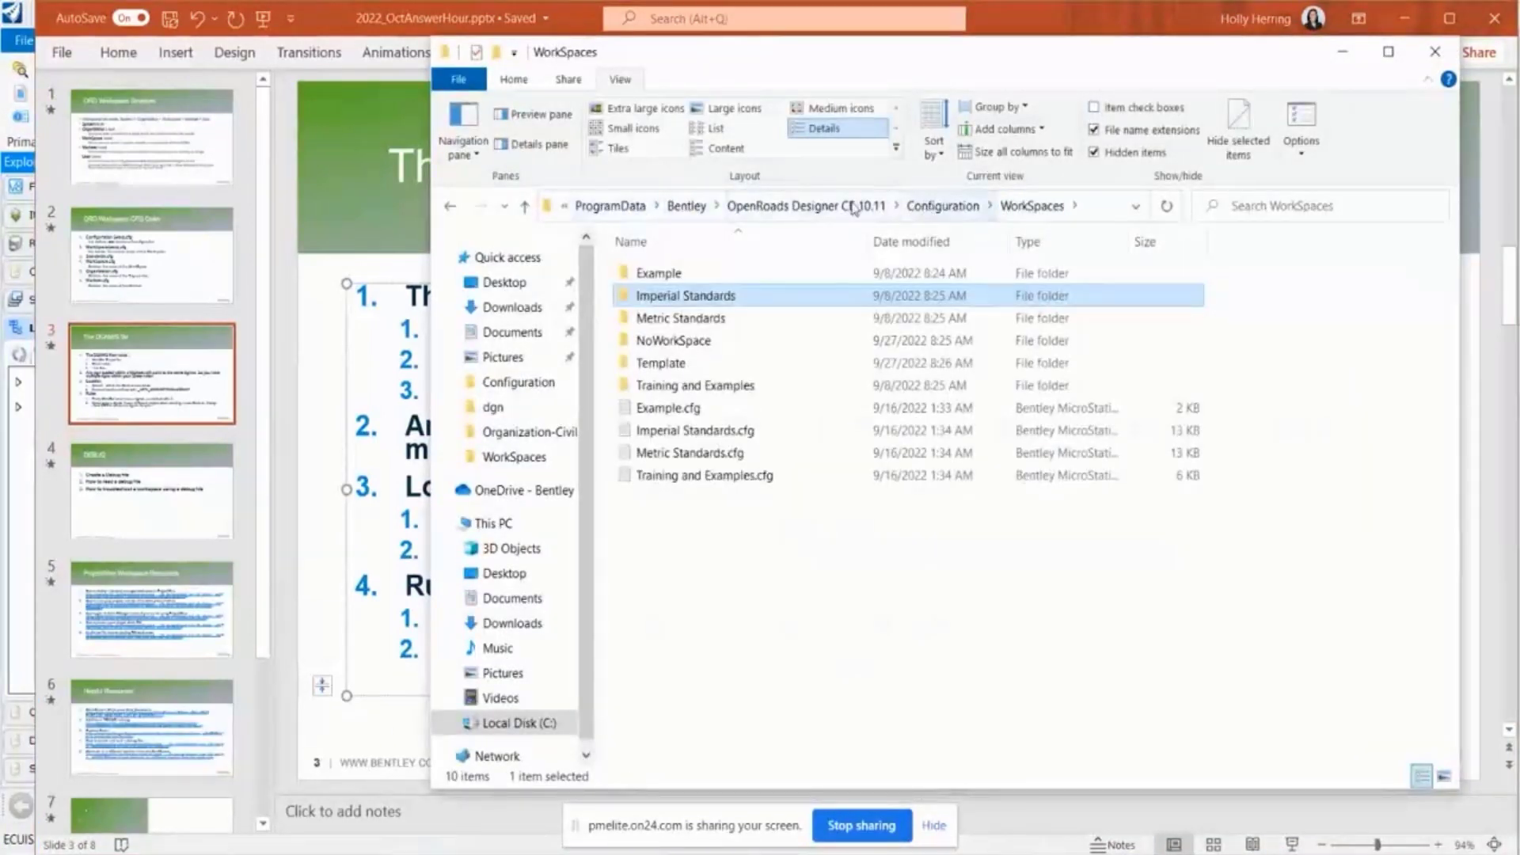
left_click(942, 207)
left_click(695, 387)
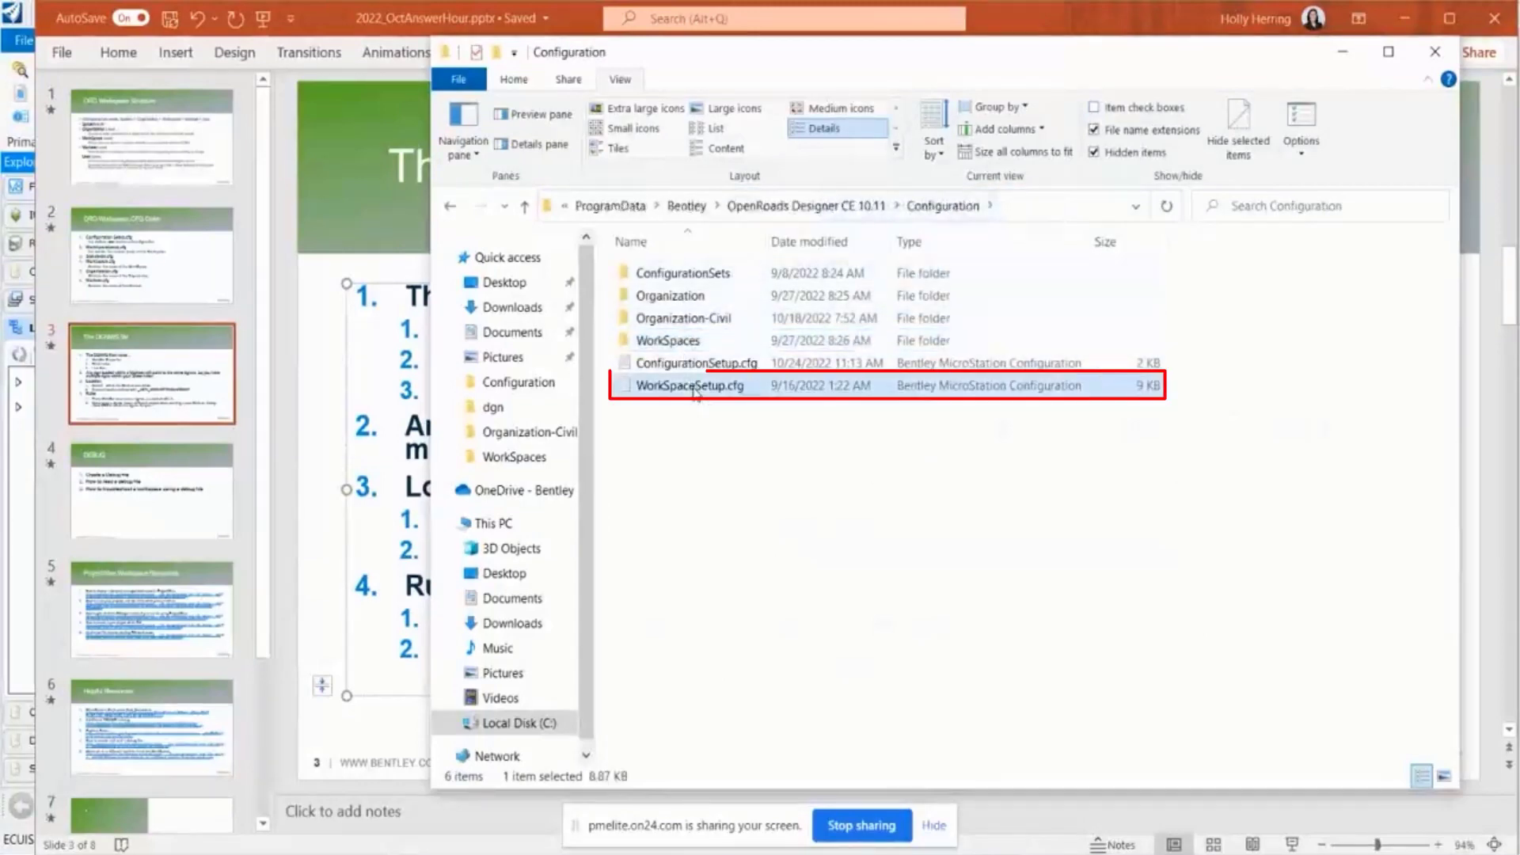
double_click(695, 387)
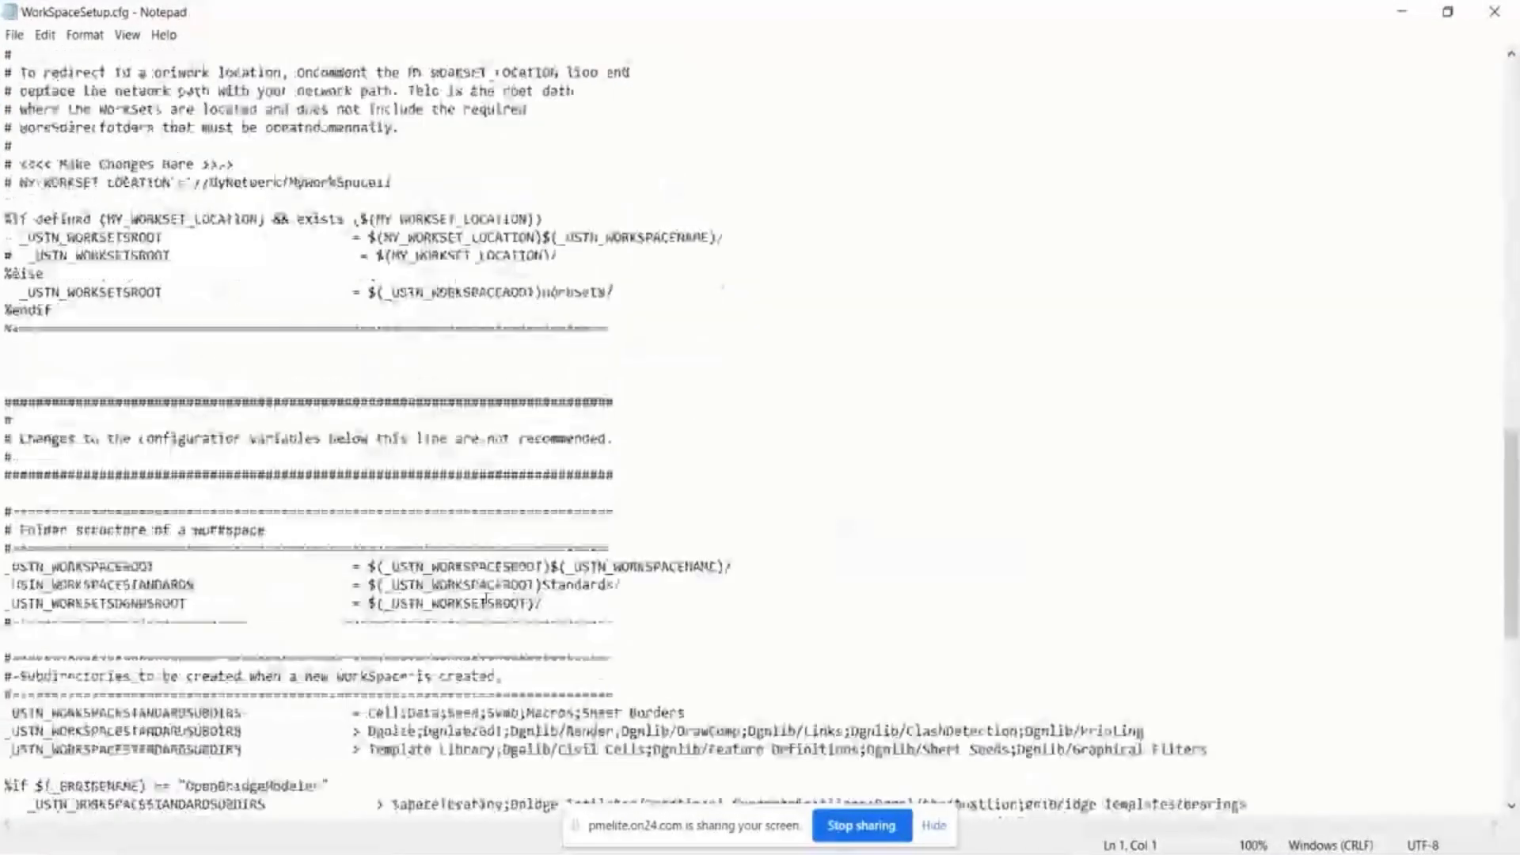
scroll(487, 599, "down", 2)
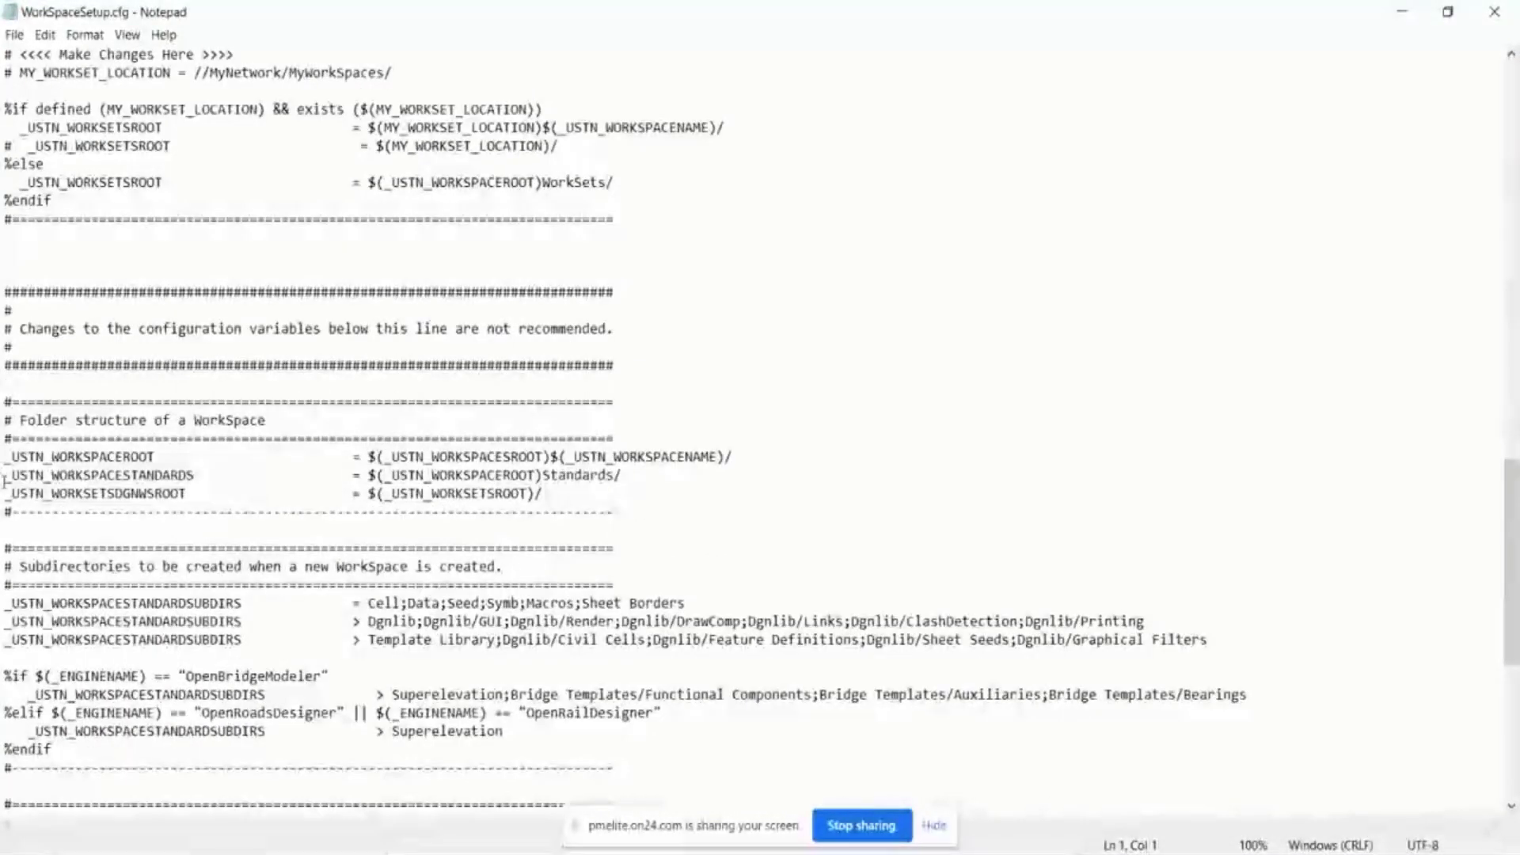
Highlight the value $(_USTN_WORKSETSROOT)/ assigned to _USTN_WORKSETSDGNWSROOT, close WorkSpaceSetup.cfg, and return to the DGNWS slide in PowerPoint
left_click_drag(5, 493, 369, 494)
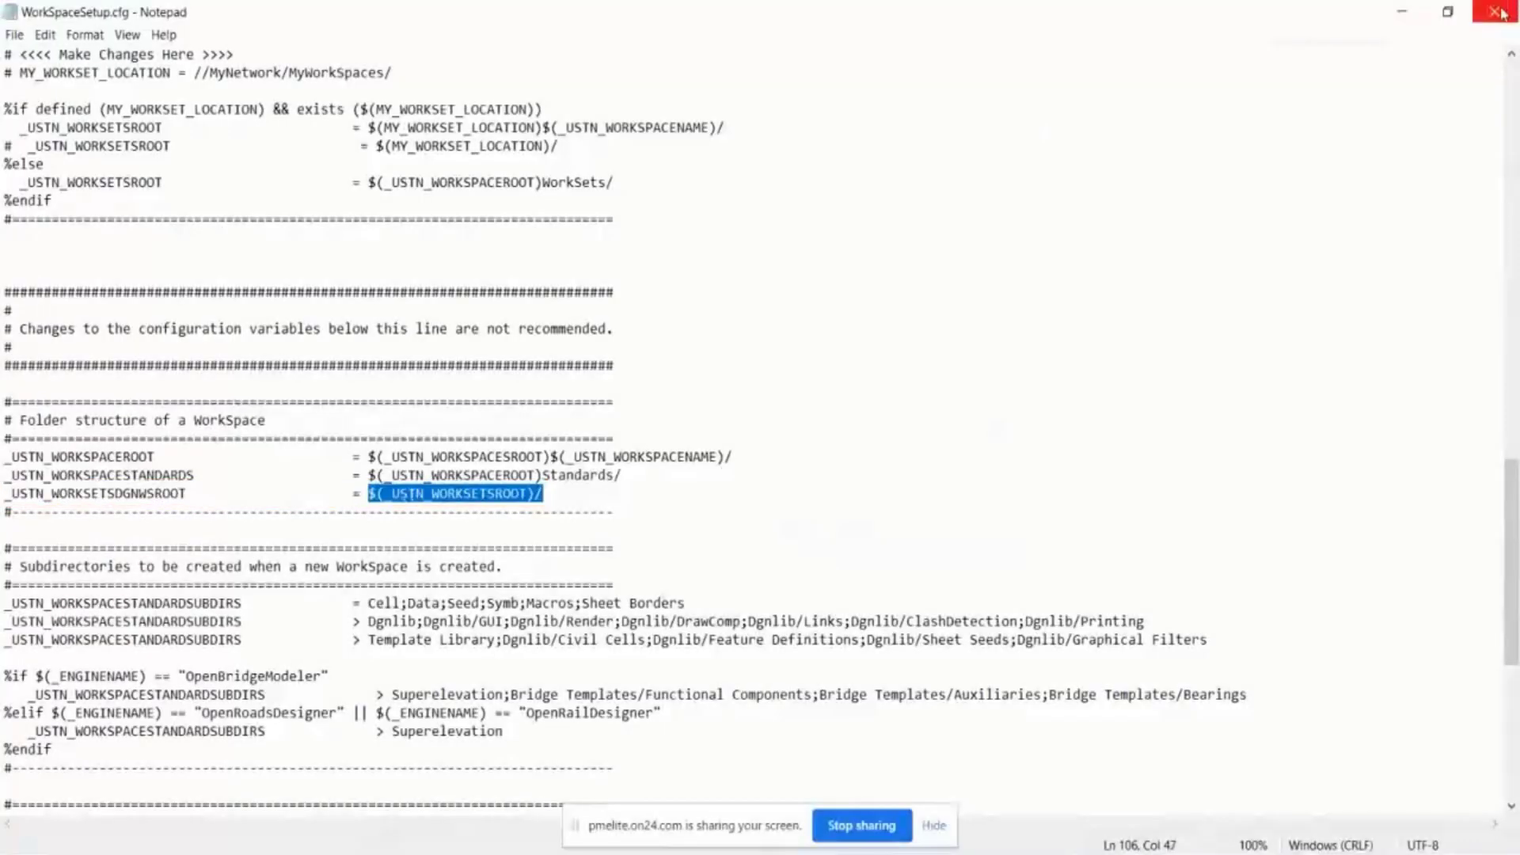
left_click(1496, 12)
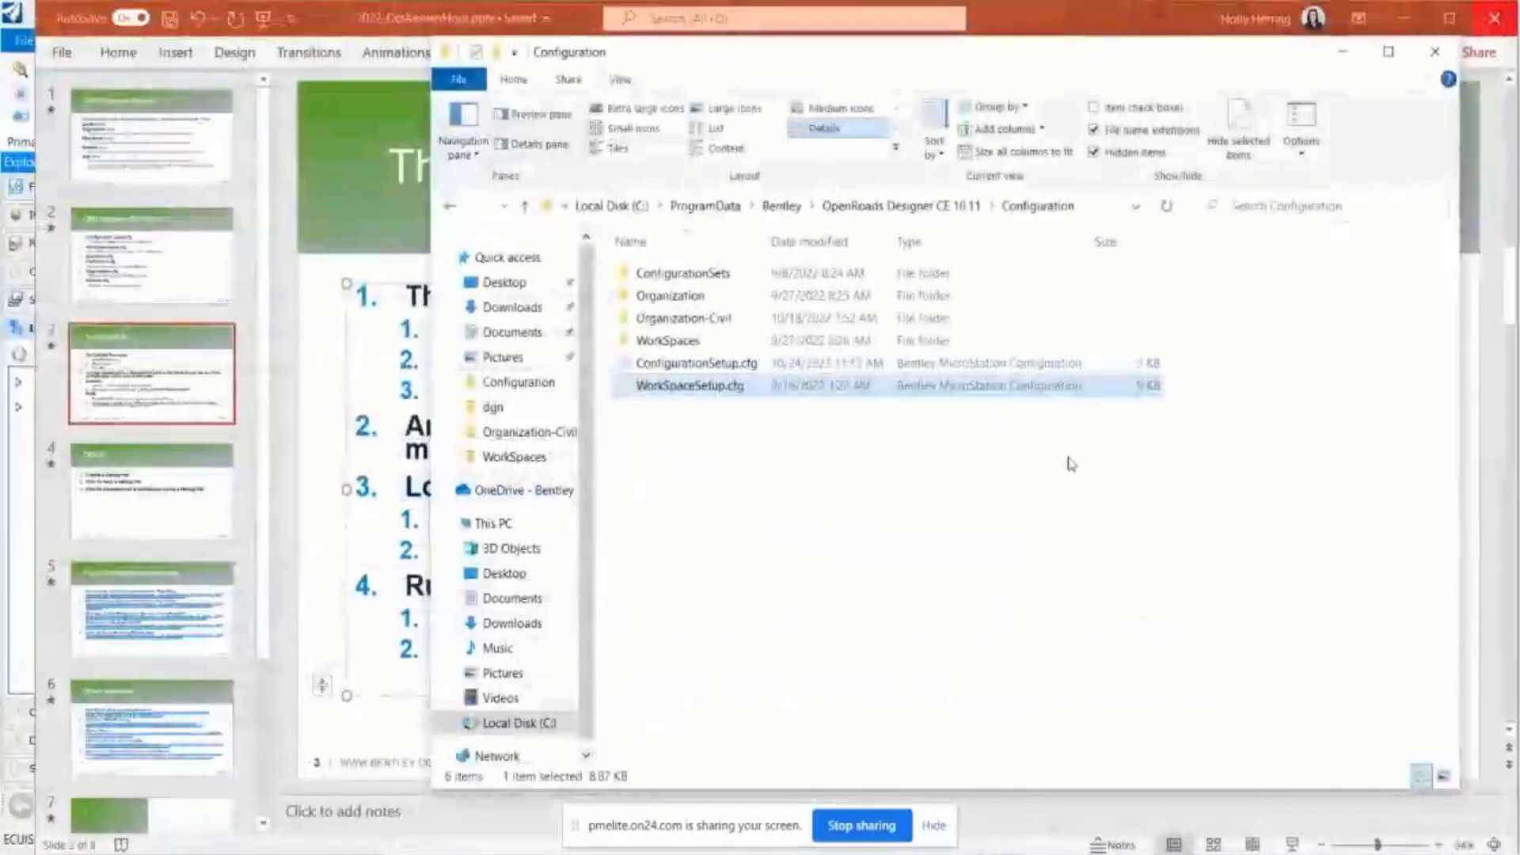
left_click(289, 495)
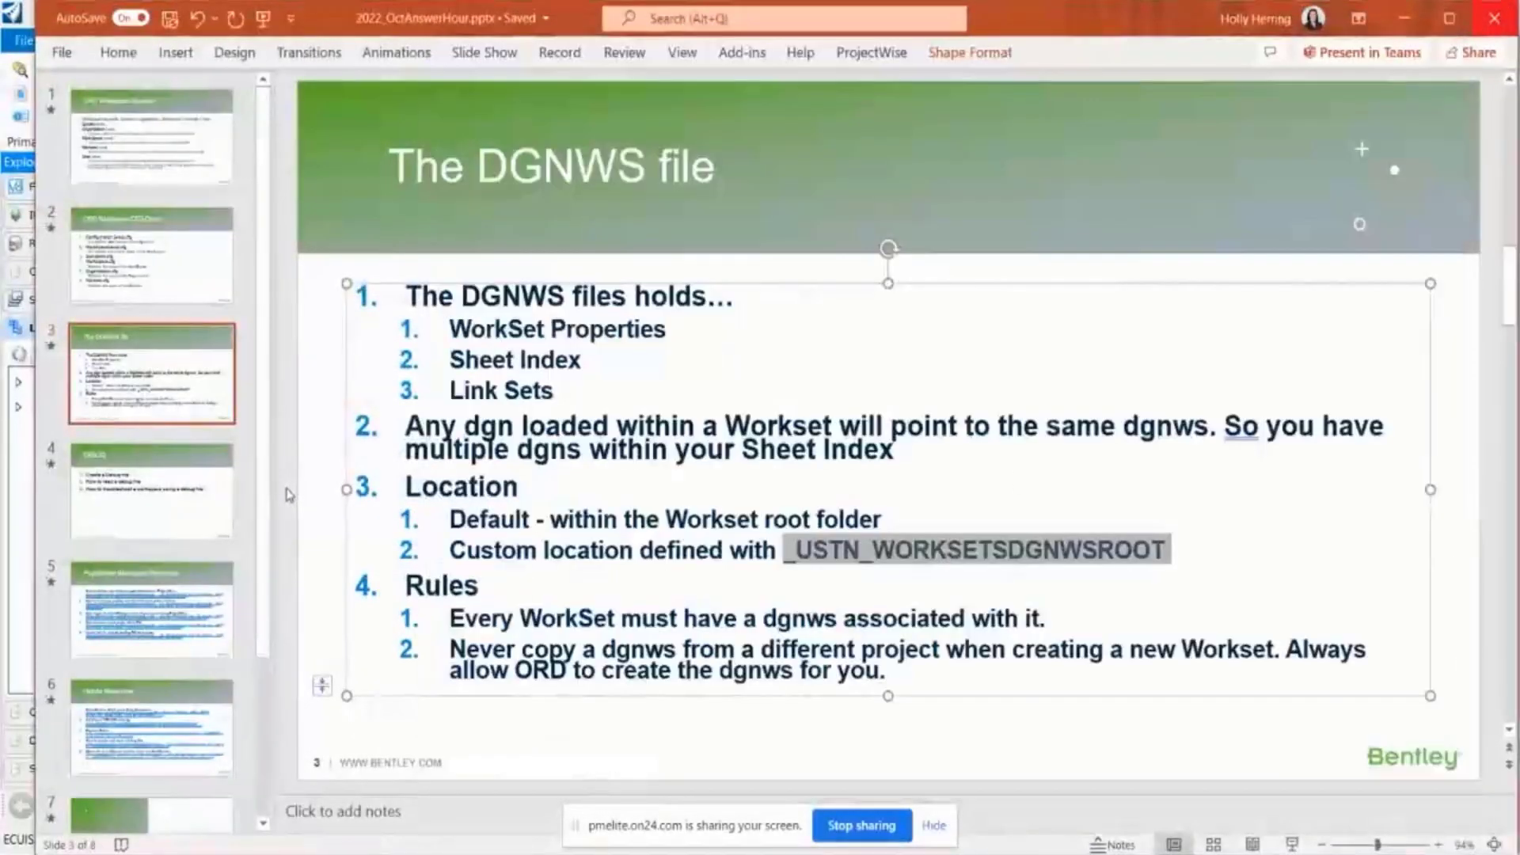
left_click(322, 532)
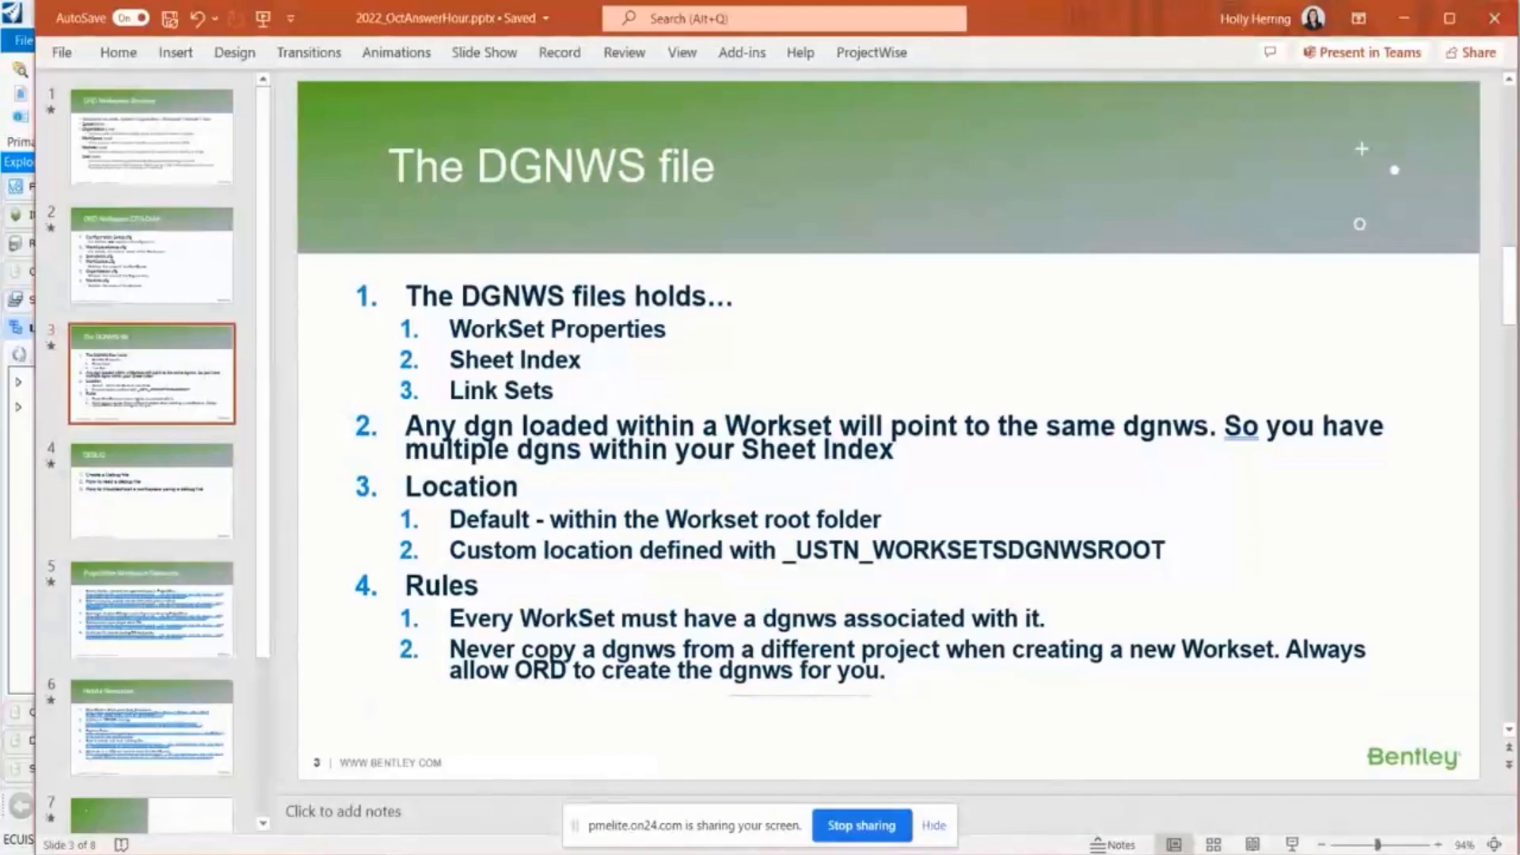
Switch to File Explorer and open the WorkSets folder of the Imperial Standards WorkSpace
key("alt+Tab")
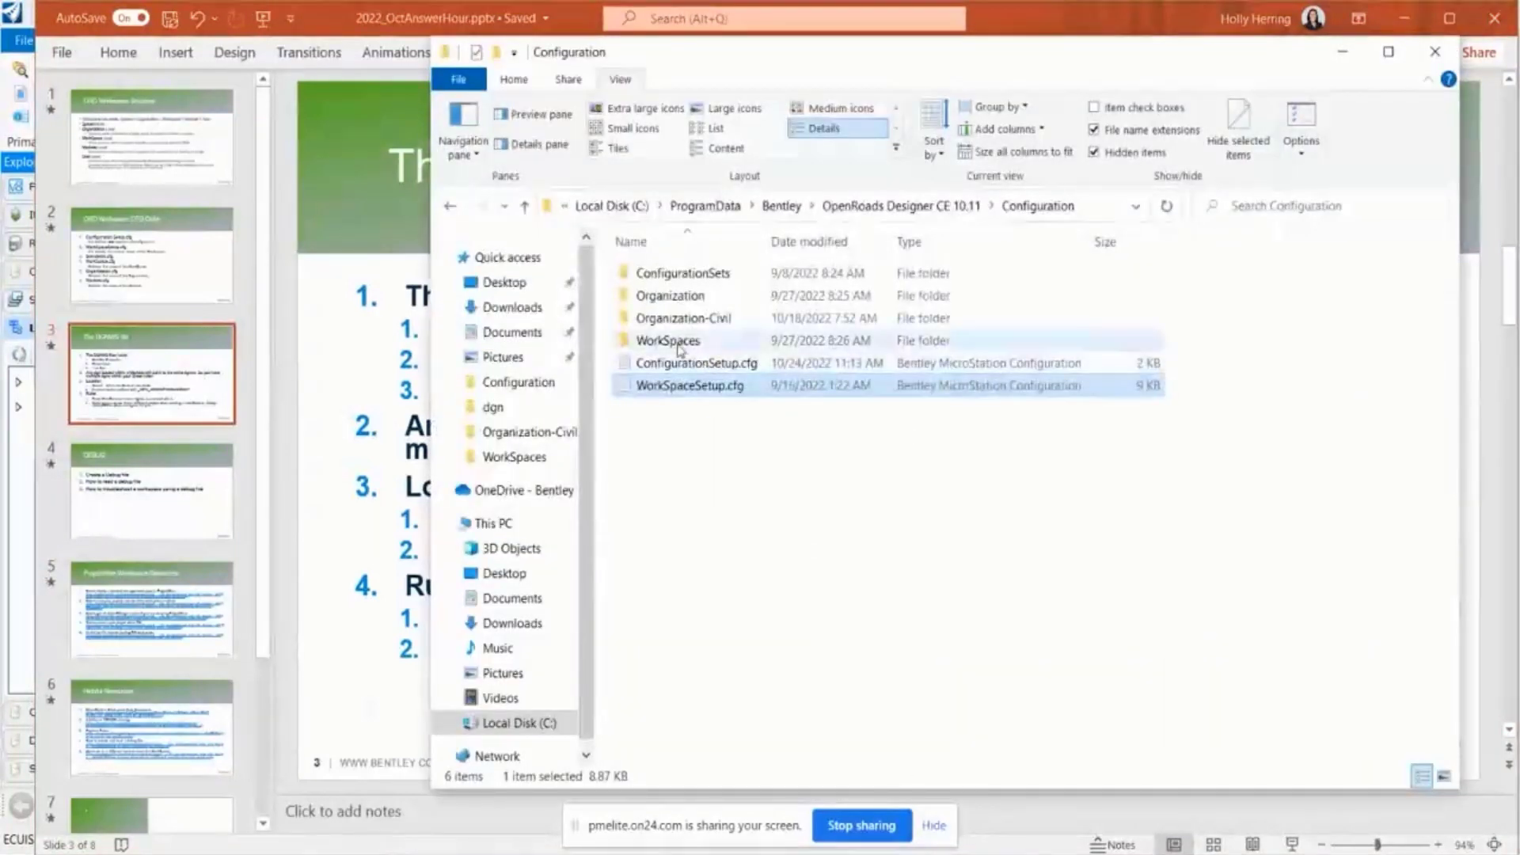
double_click(671, 341)
double_click(716, 296)
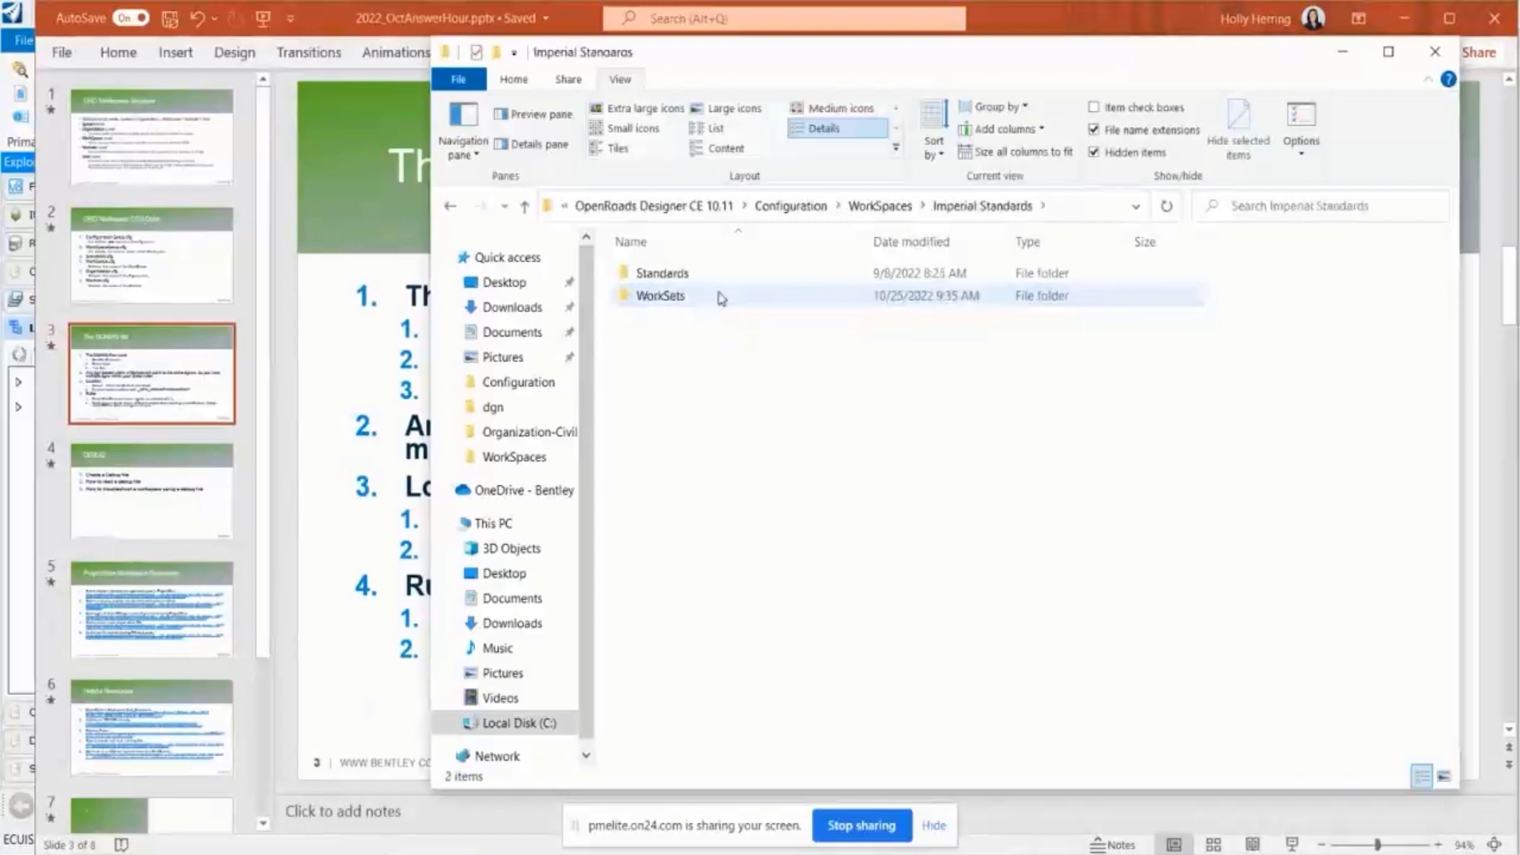
double_click(661, 296)
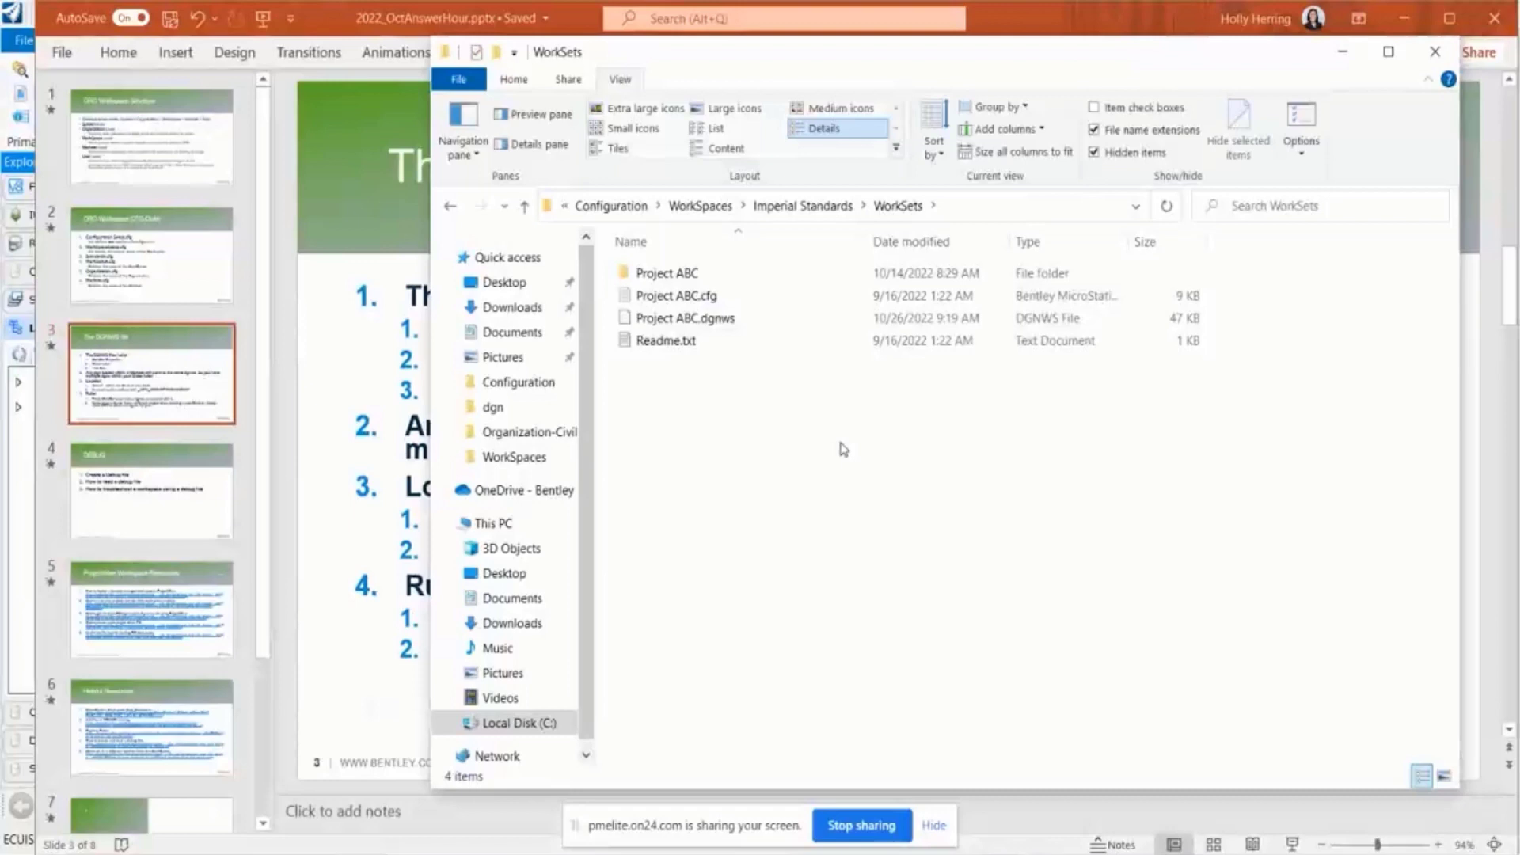
Duplicate the Project ABC folder, Project ABC.cfg and Project ABC.dgnws within the WorkSets folder
left_click(729, 326)
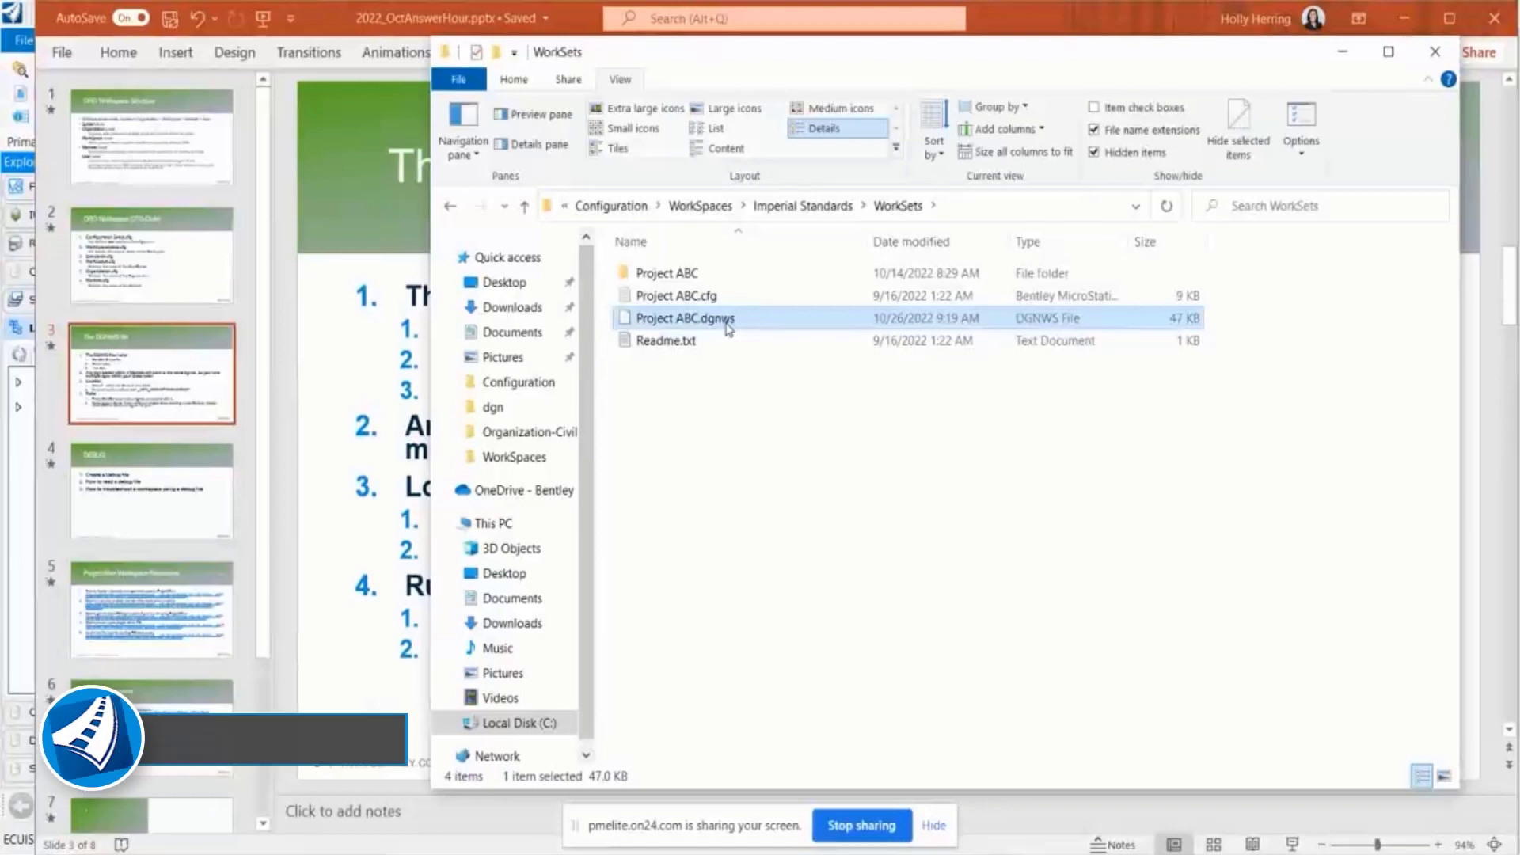
left_click(707, 279, "shift")
right_click(707, 279)
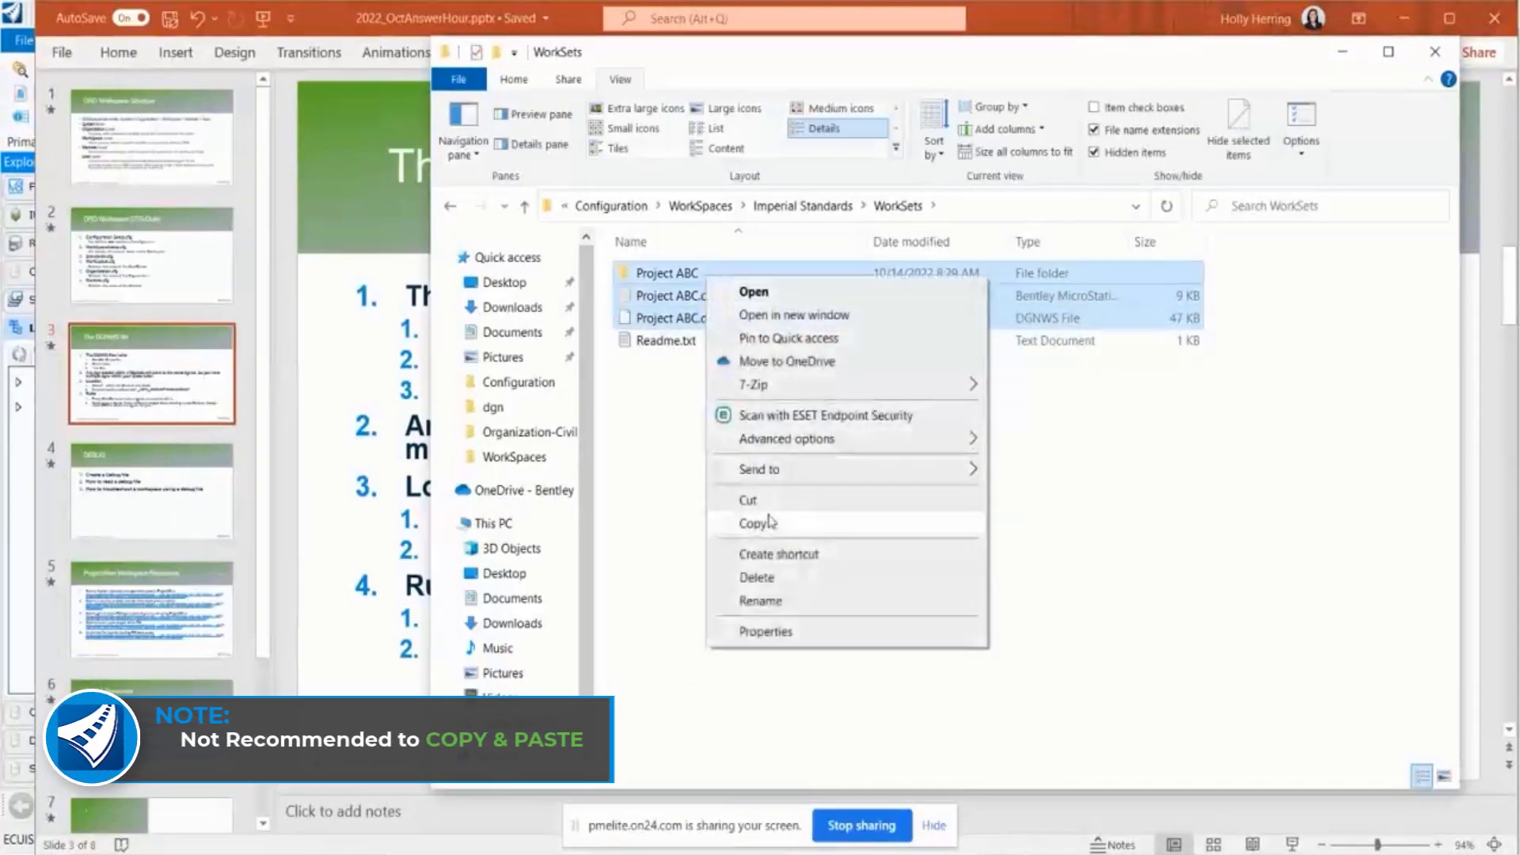
left_click(738, 492)
right_click(737, 492)
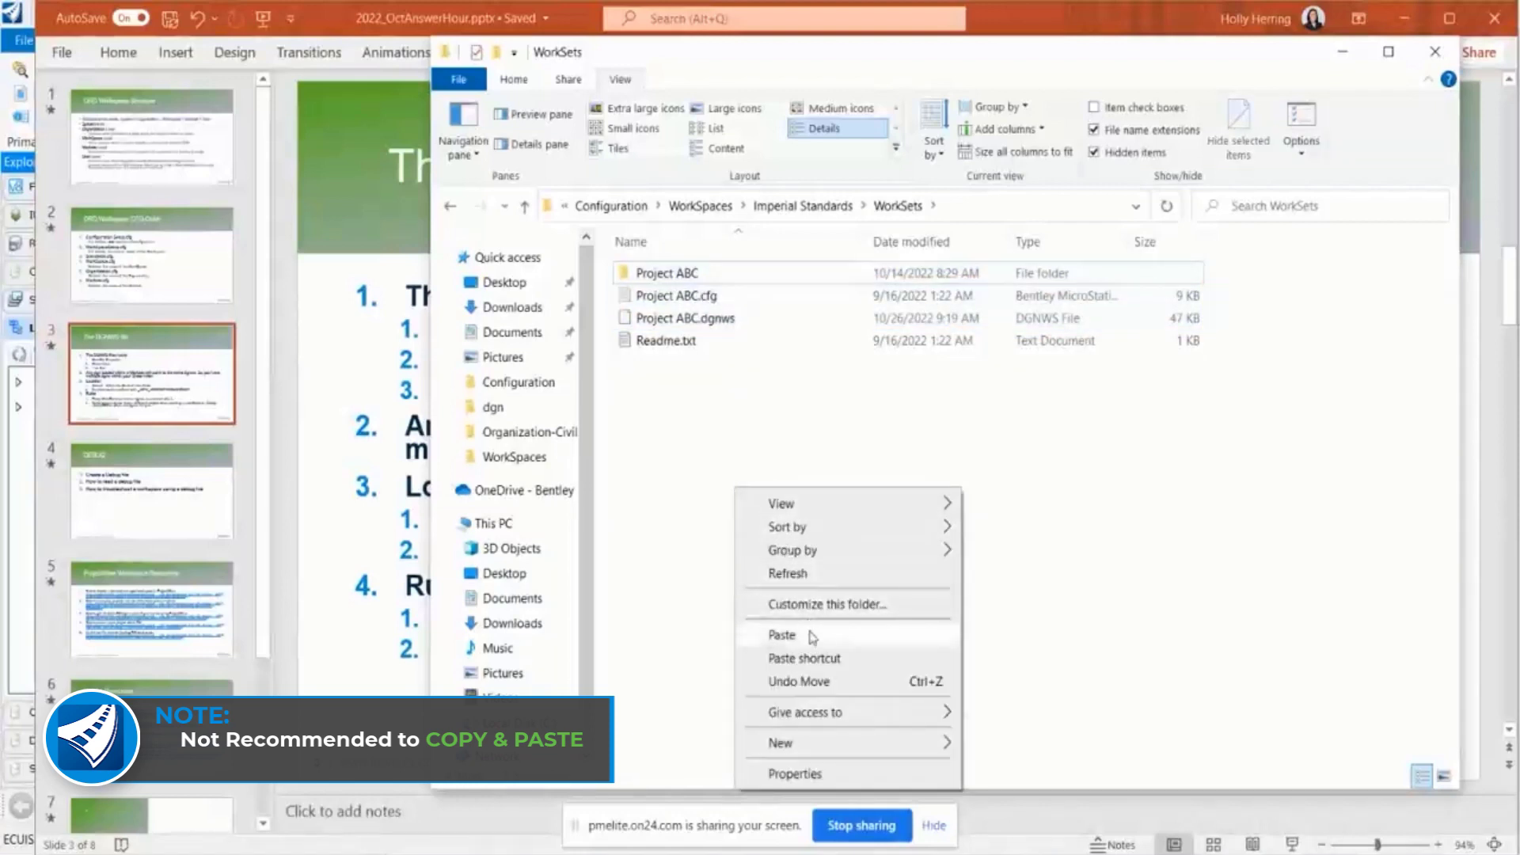
left_click(782, 635)
left_click(760, 503)
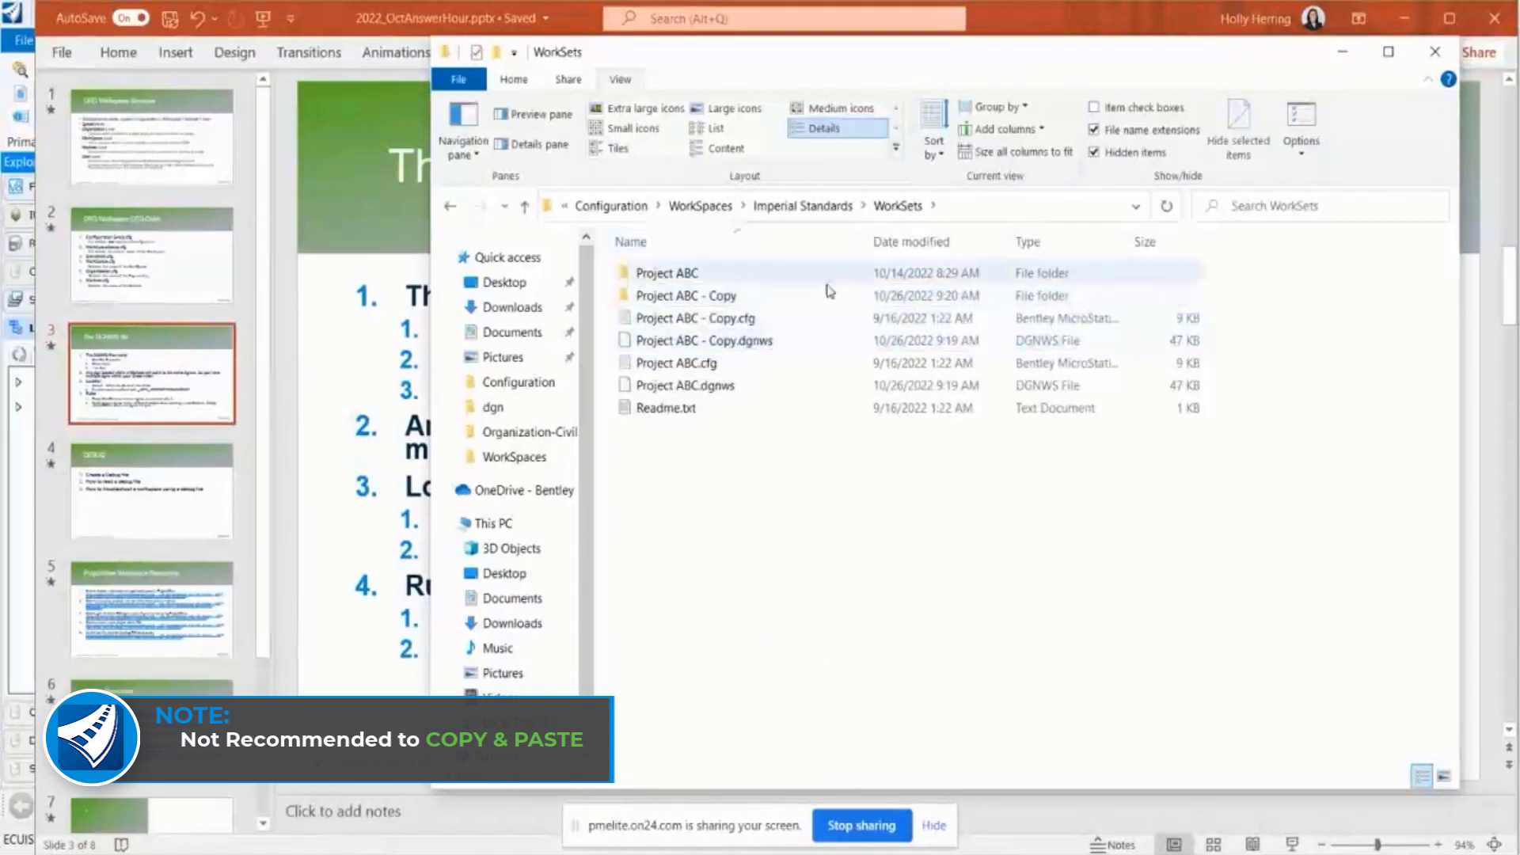
Delete Project ABC - Copy.dgnws and move the File Explorer window aside
left_click(754, 349)
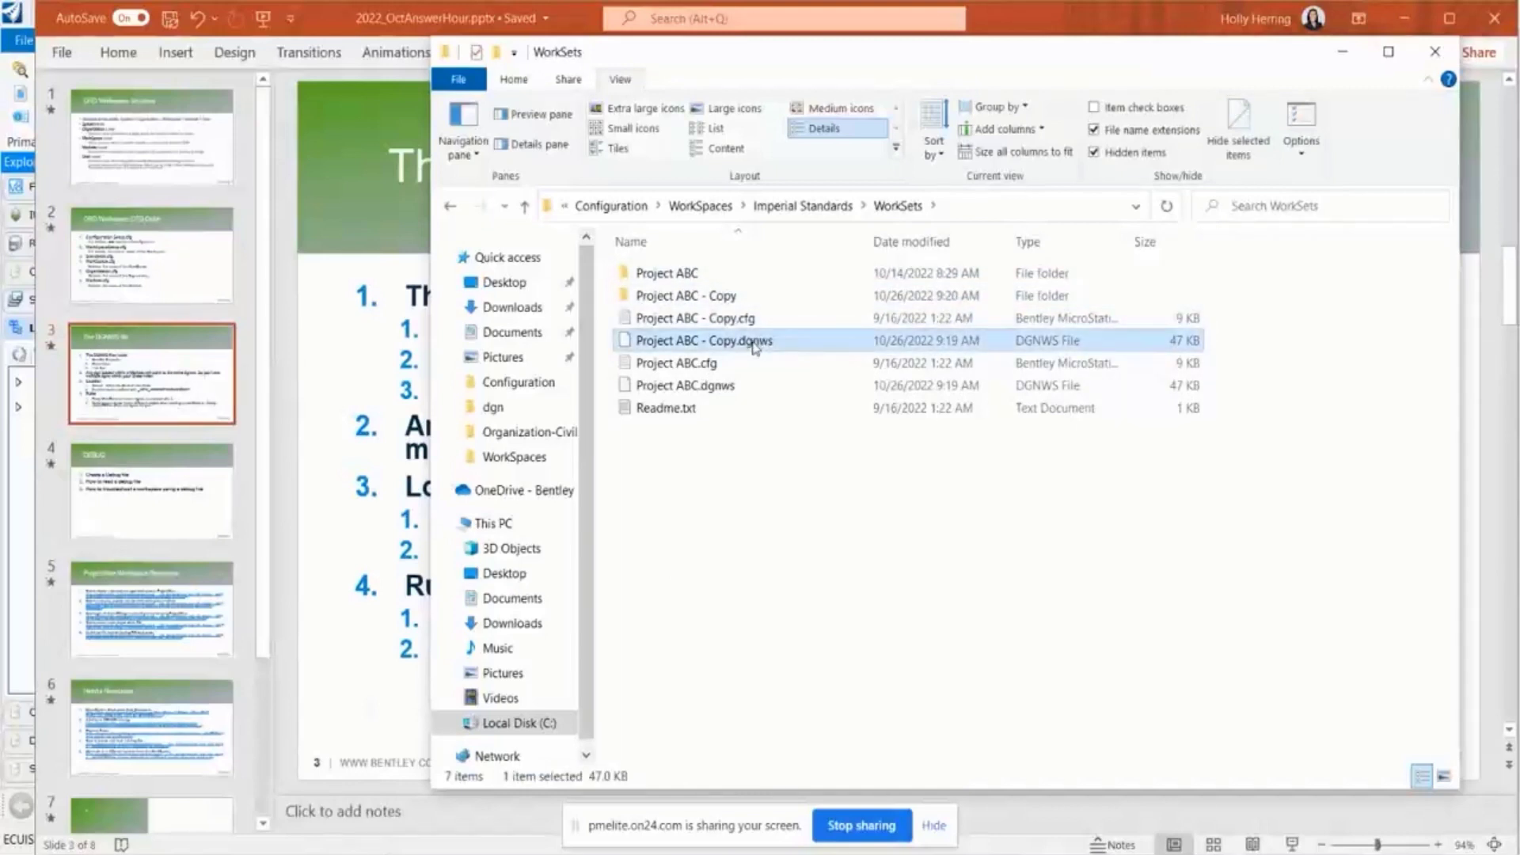
key("Delete")
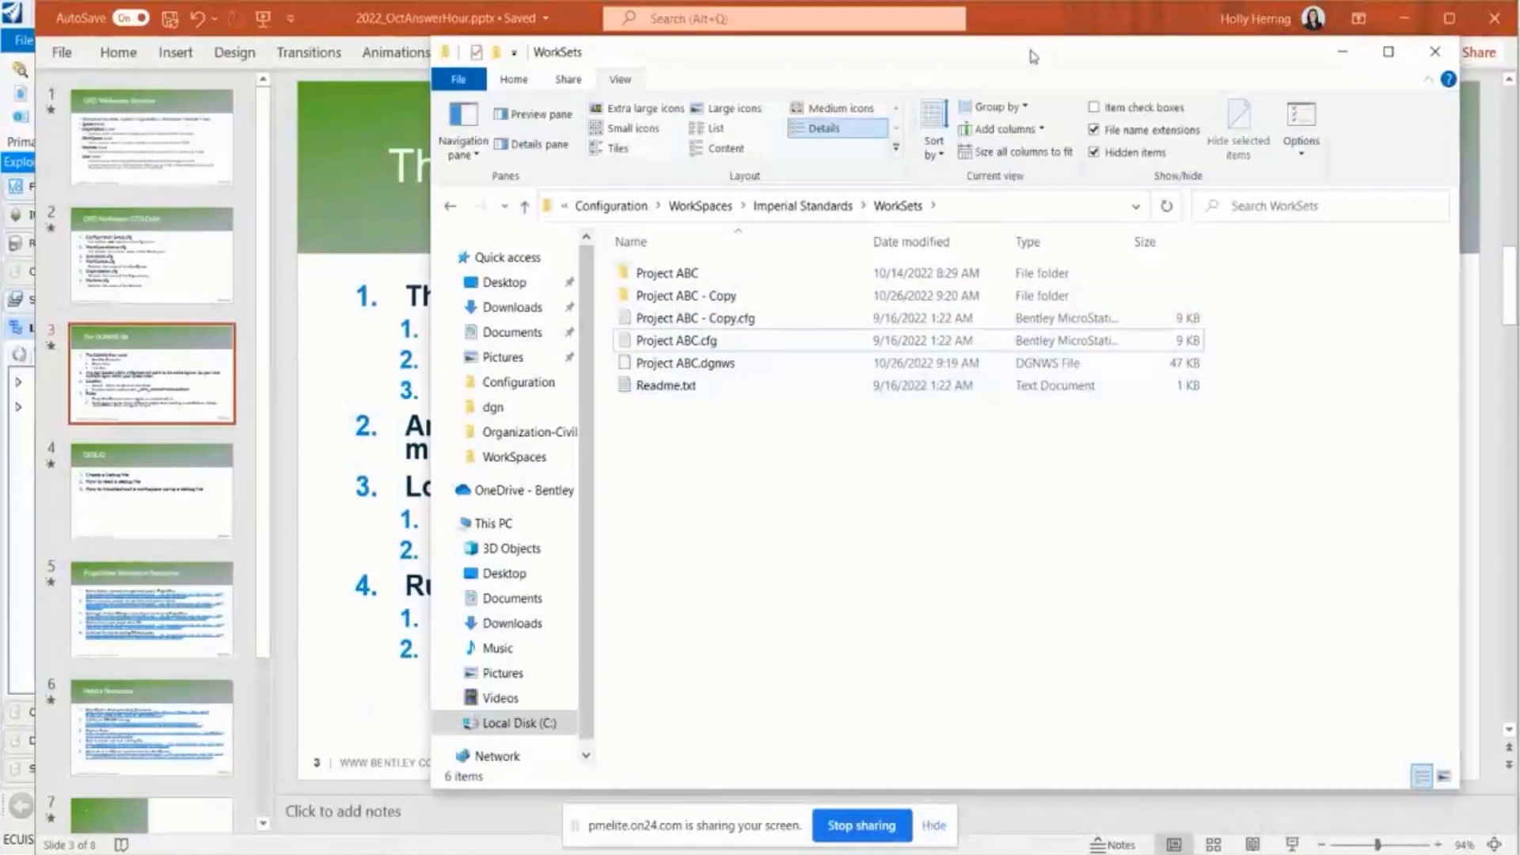
left_click_drag(1034, 59, 615, 68)
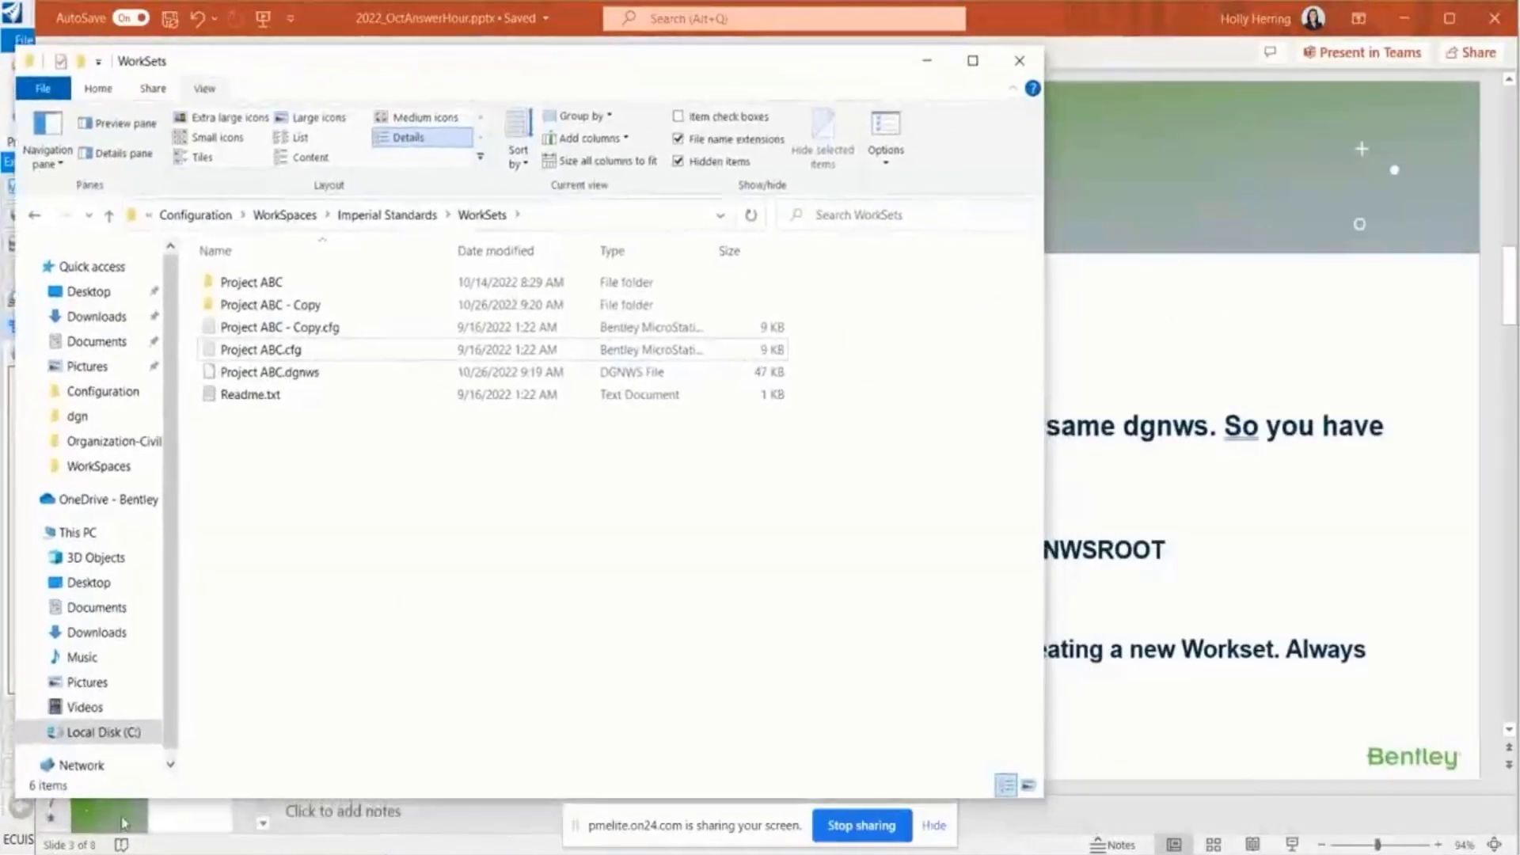
Launch OpenRoads Designer CE - 2022 Release 1 and check the WorkSets folder for Project ABC - Copy.dgnws
key("super")
type("openr")
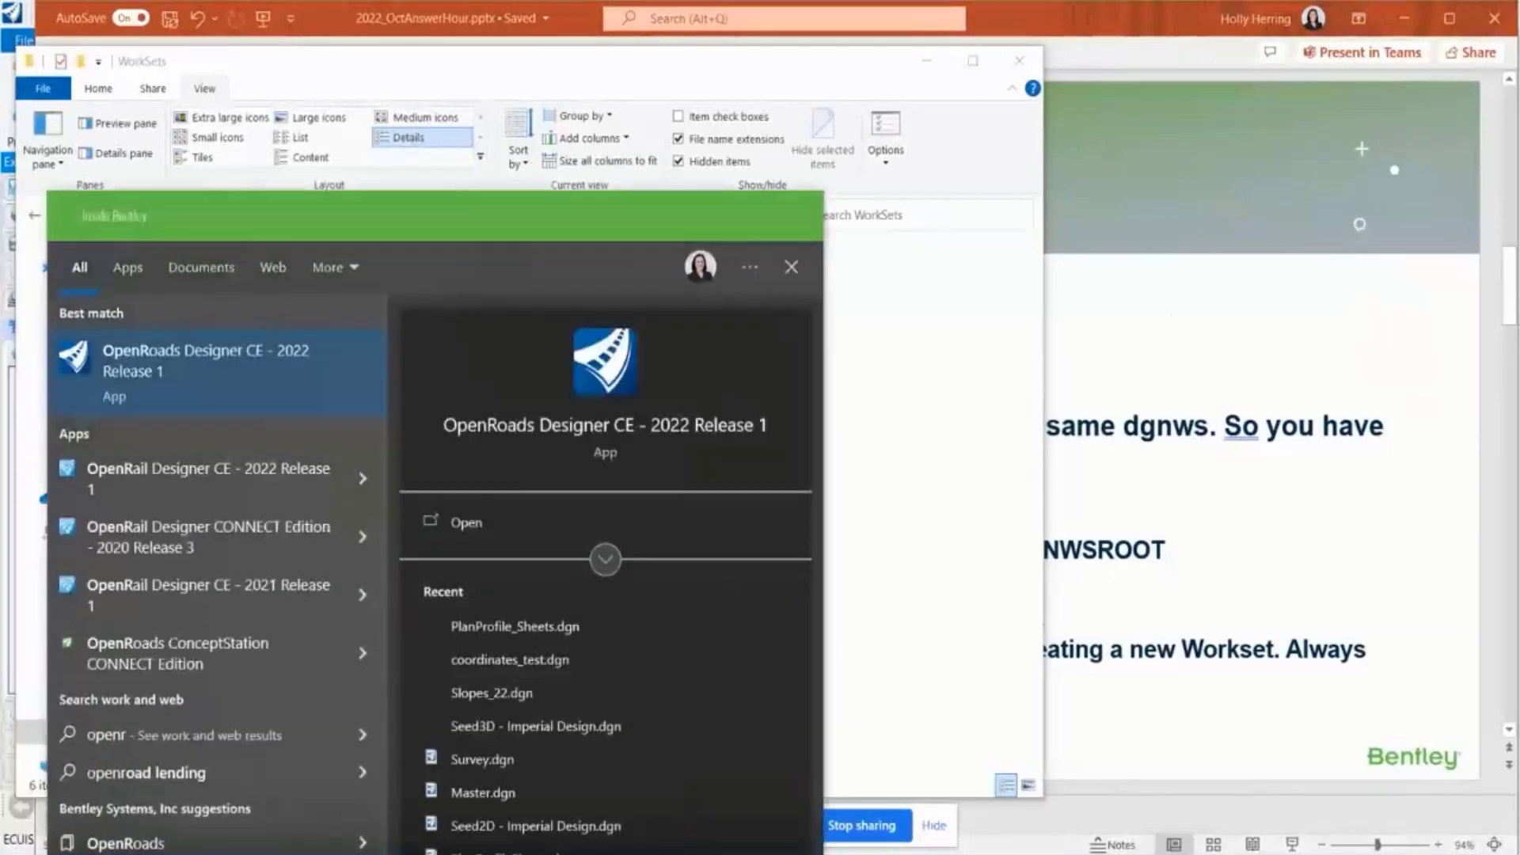
left_click(204, 400)
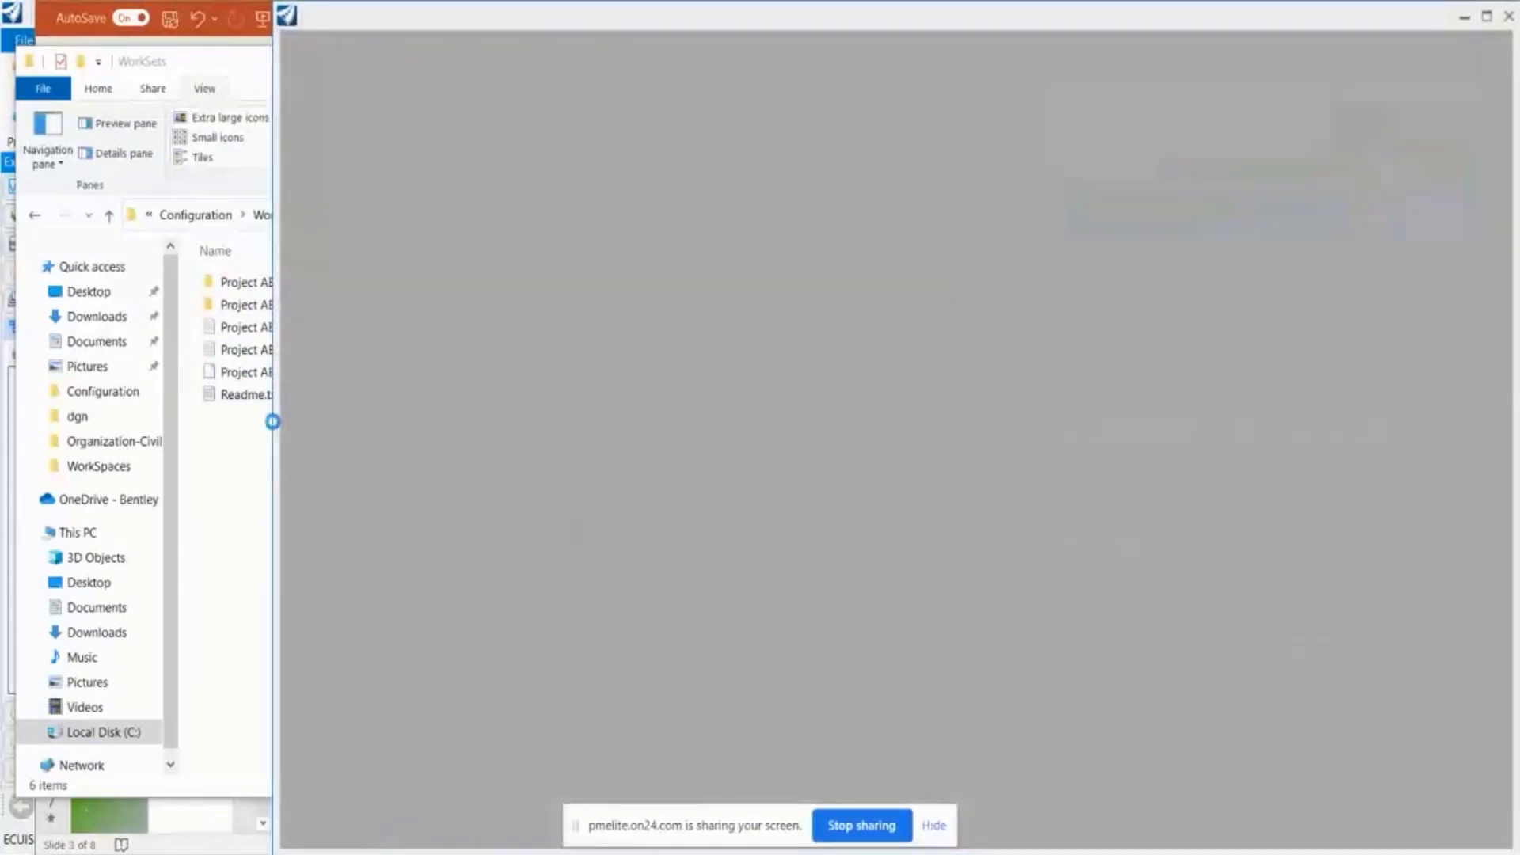
left_click(223, 441)
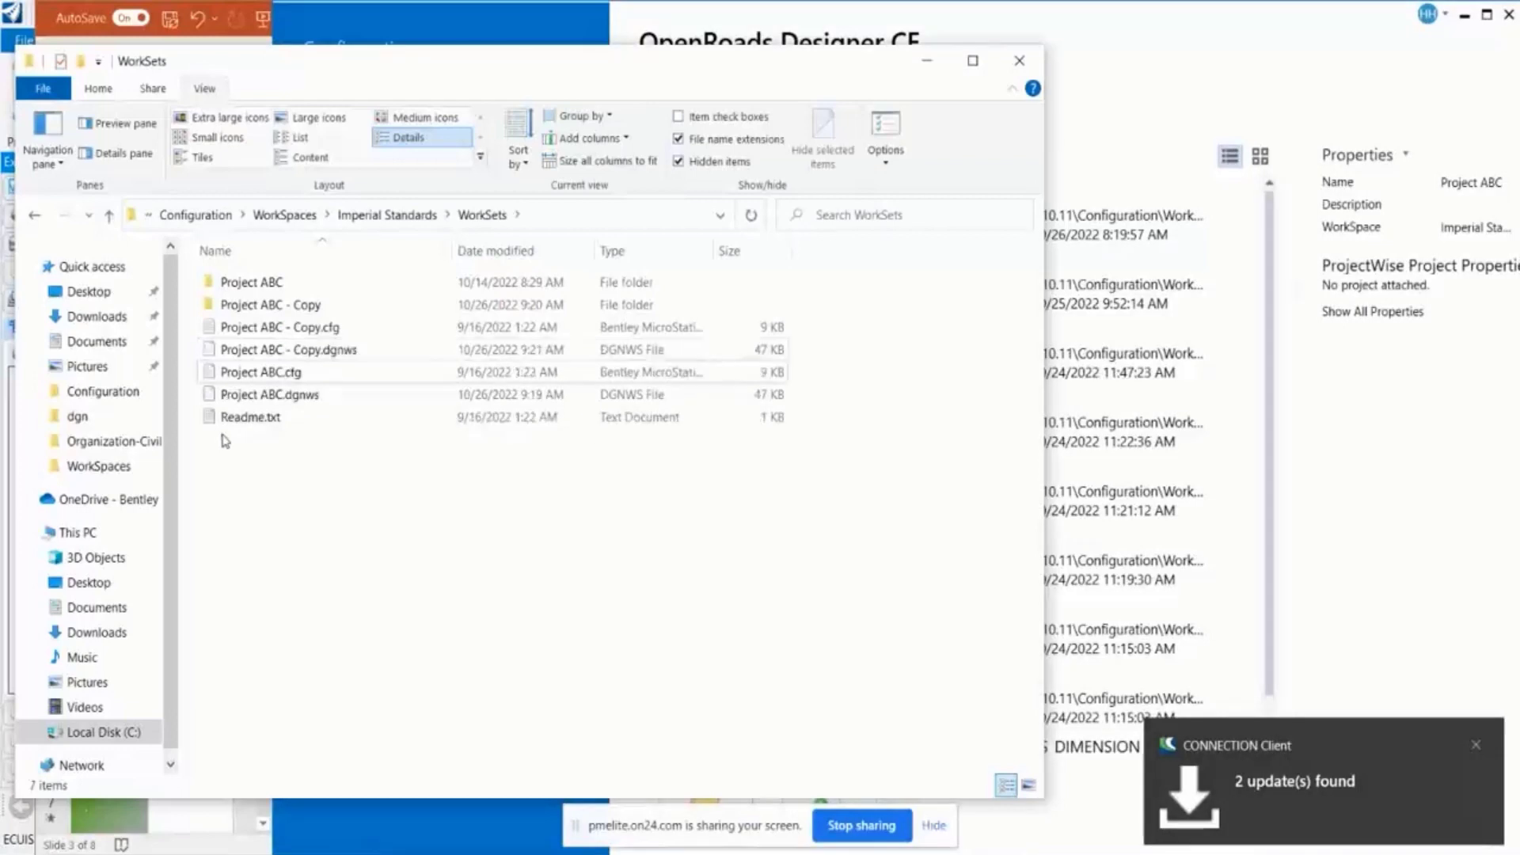
left_click(334, 350)
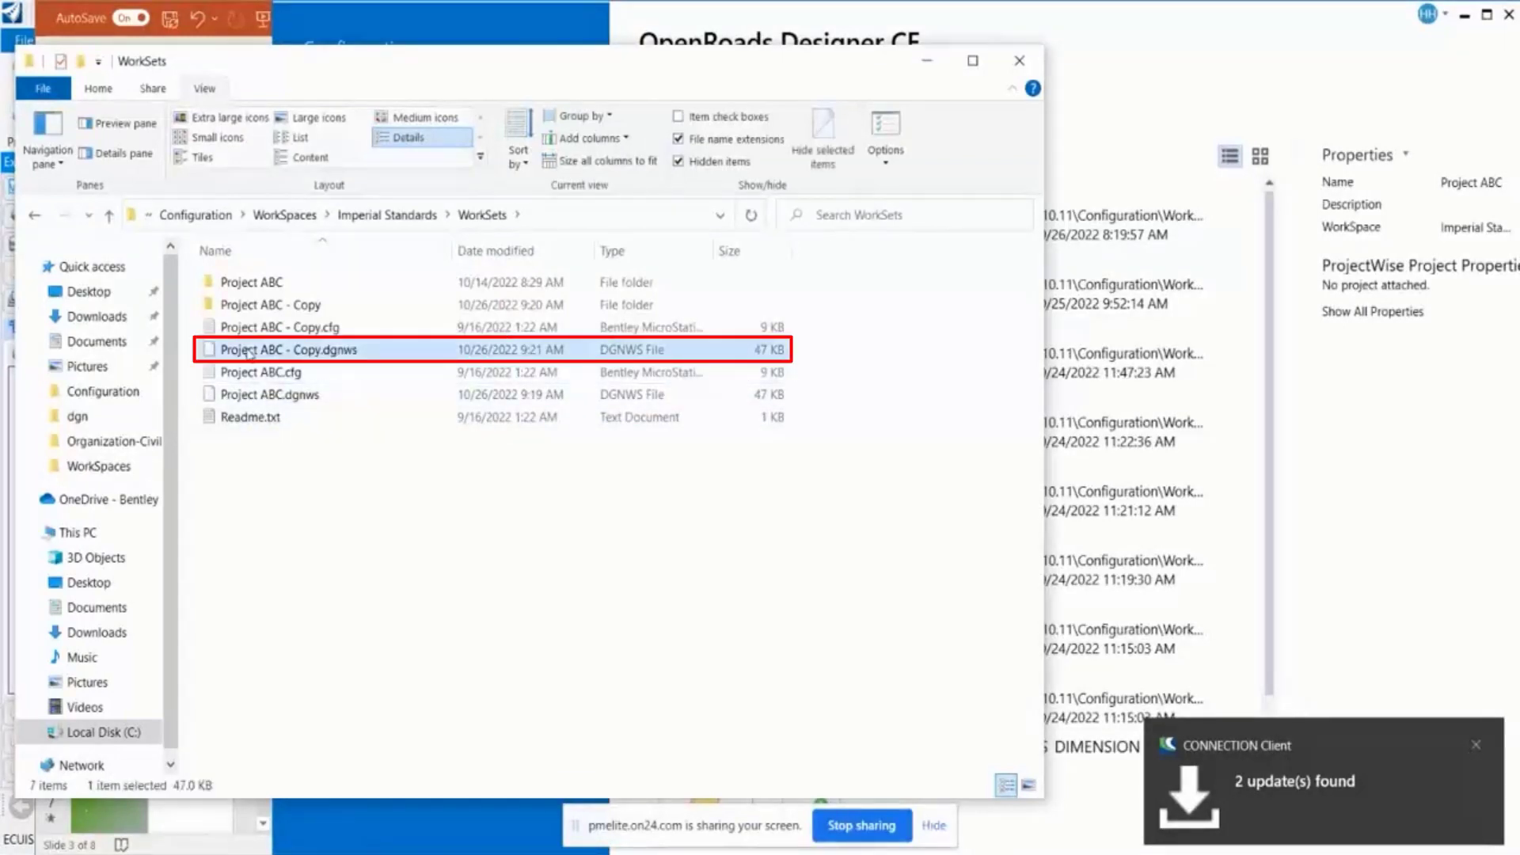
List the available WorkSets of Imperial Standards in OpenRoads Designer and close the program
left_click(1173, 20)
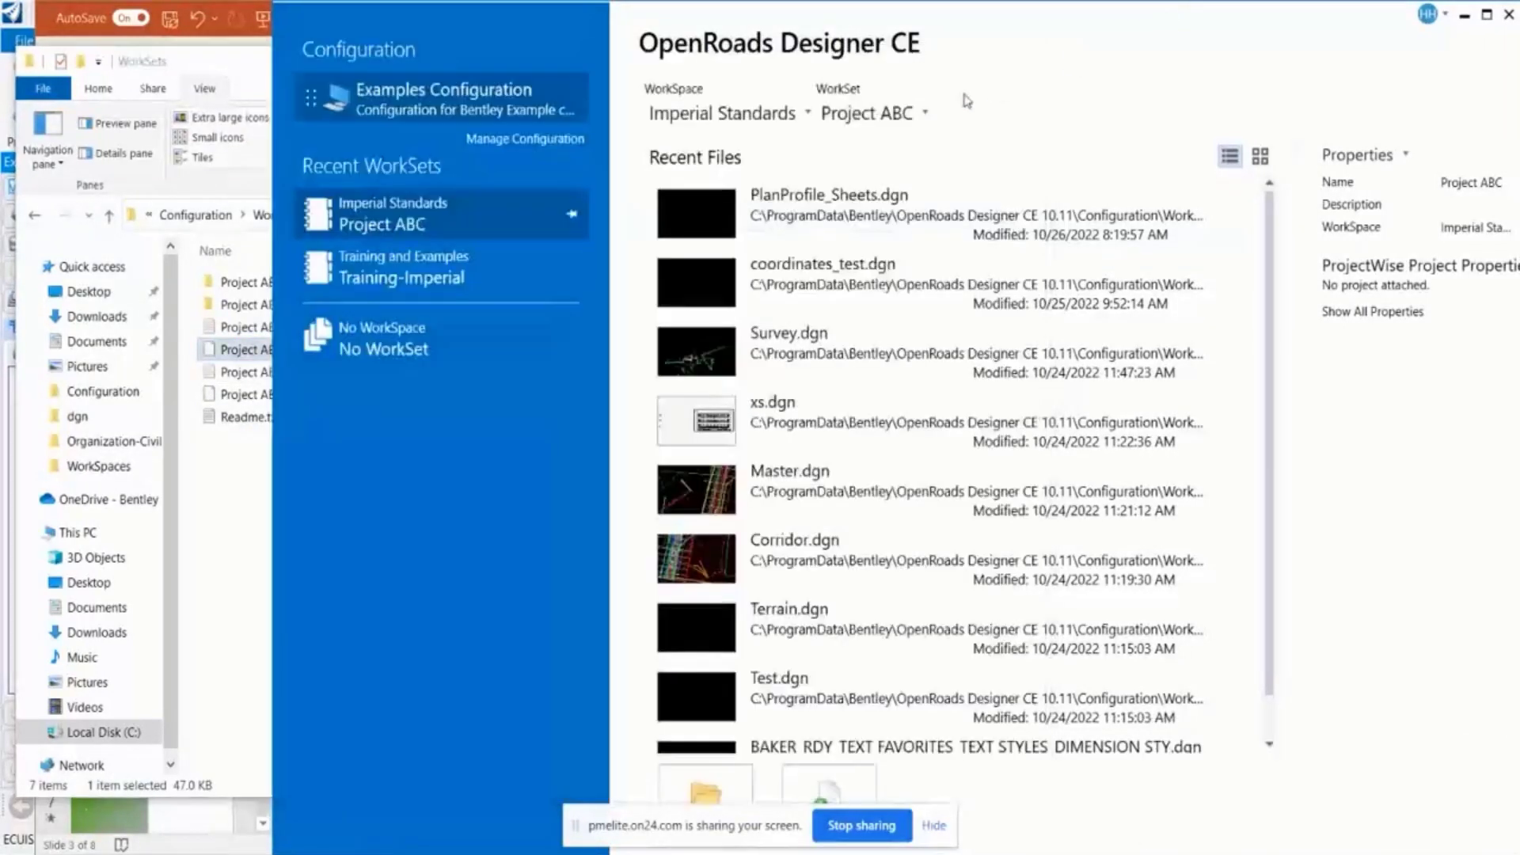
left_click(900, 115)
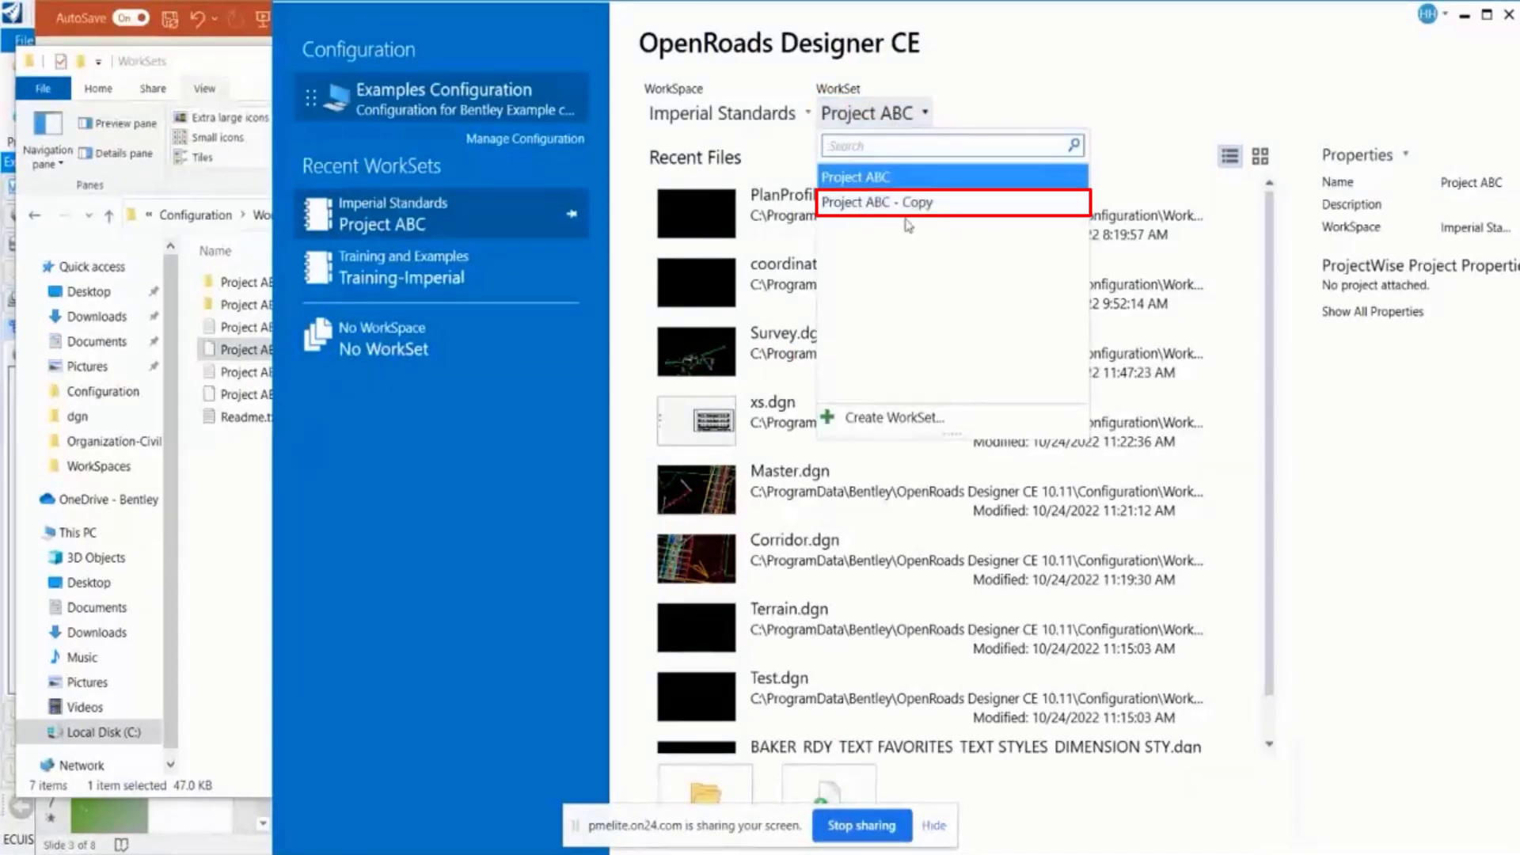
left_click(1509, 15)
left_click(1509, 15)
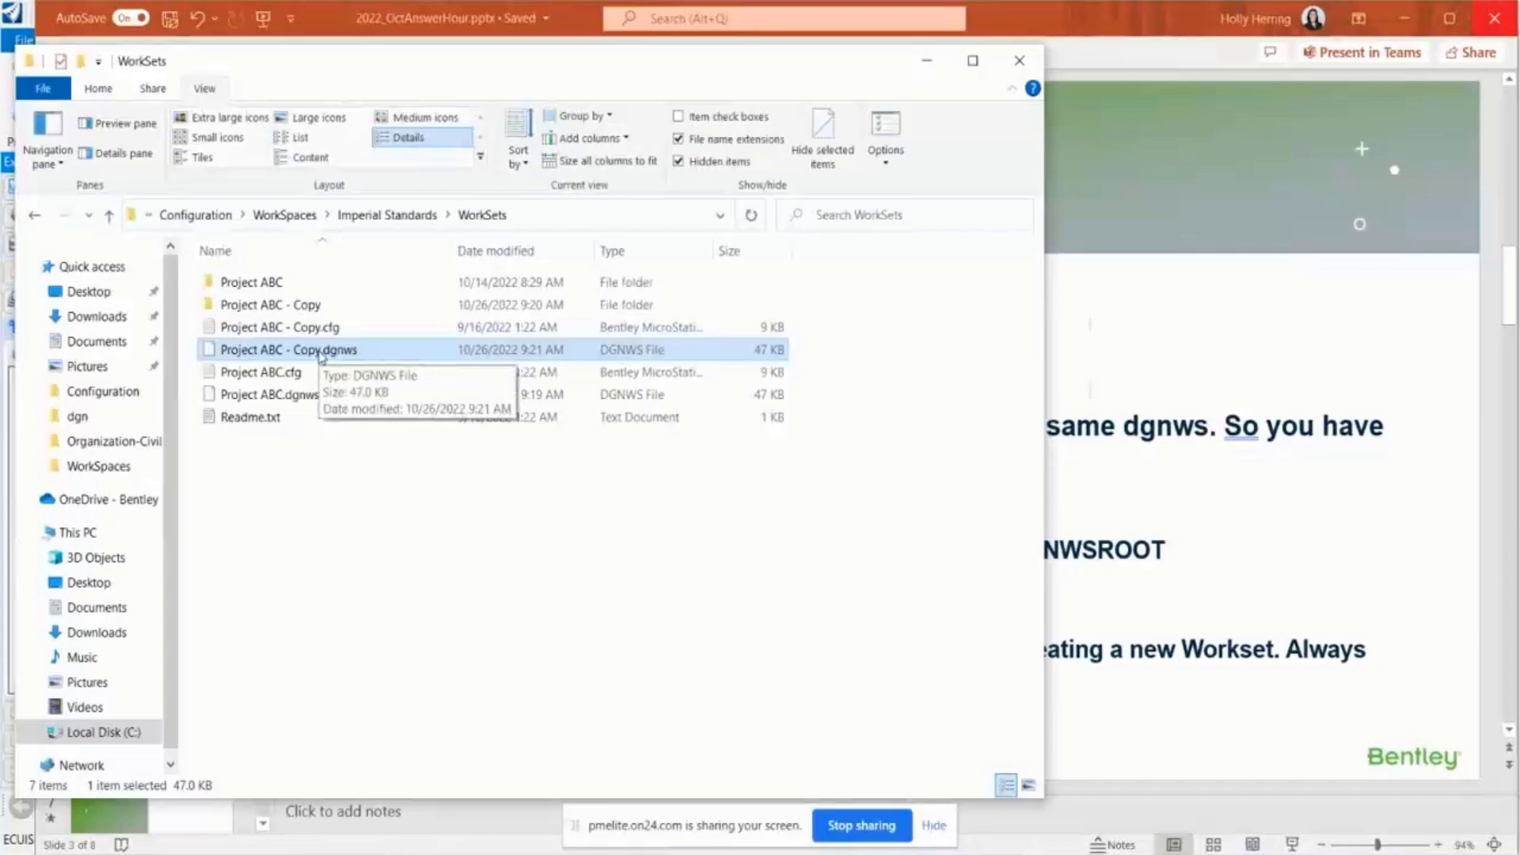
Delete the Project ABC - Copy folder together with its .cfg and .dgnws files from the WorkSets folder
left_click(299, 311, "shift")
key("Delete")
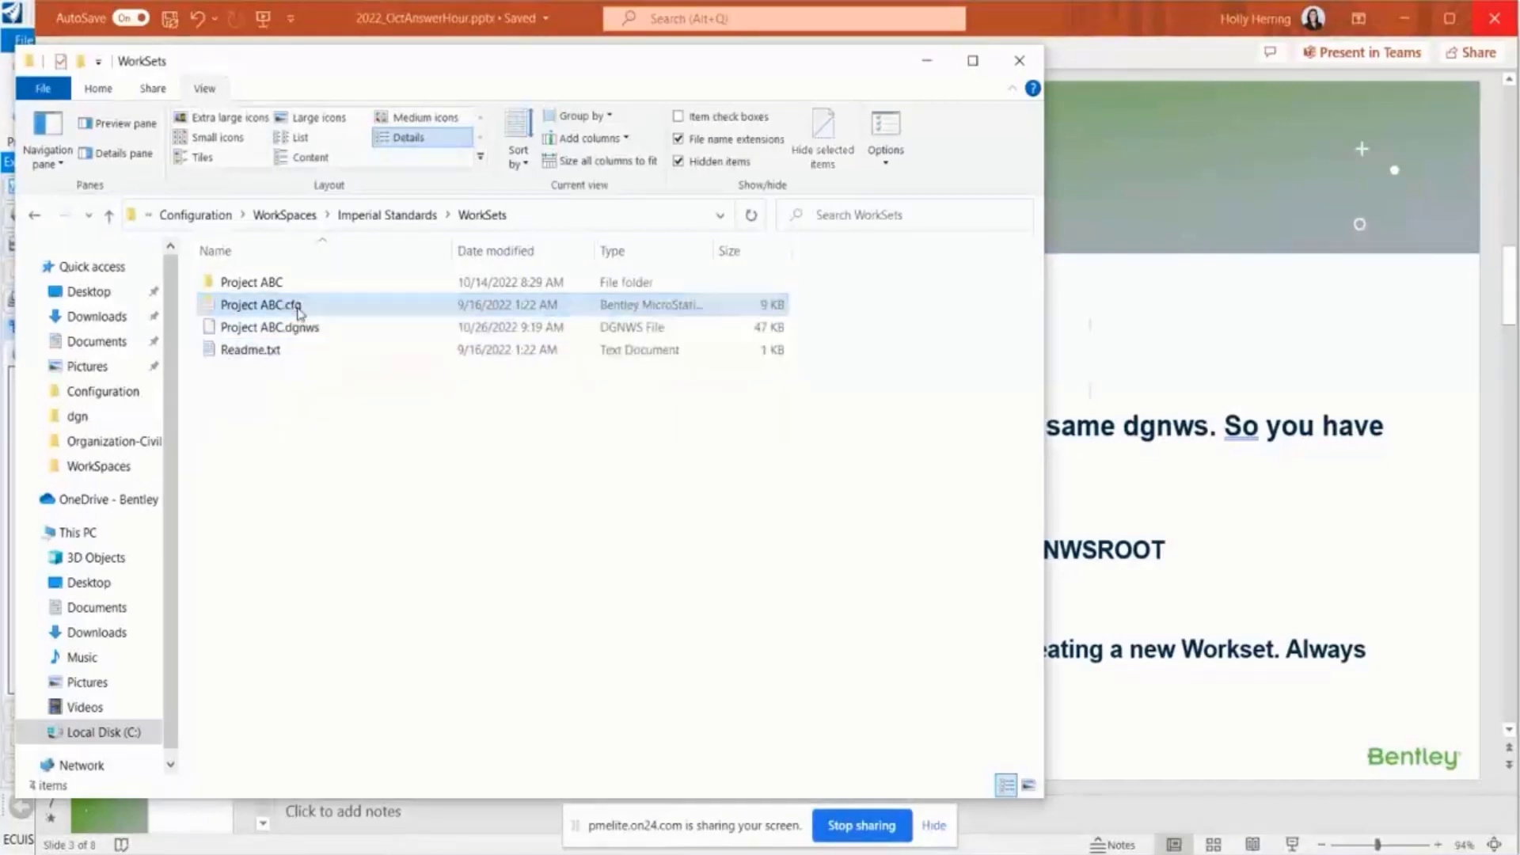
Locate WorkSetTemplate.dgnws in the Template folder under WorkSpaces and return to the DGNWS slide in PowerPoint
left_click(361, 219)
left_click(484, 215)
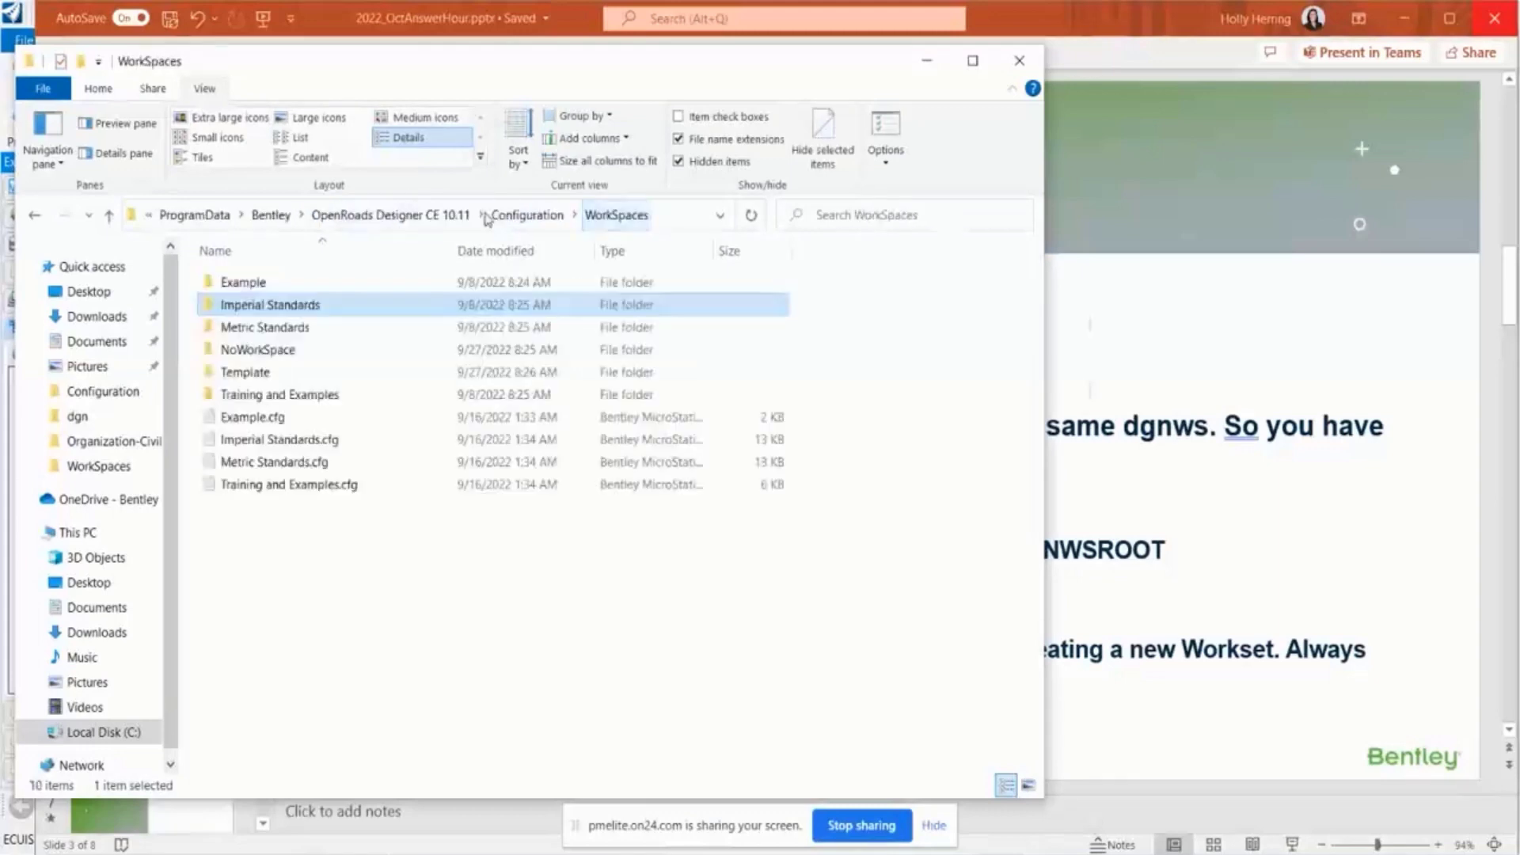
double_click(252, 371)
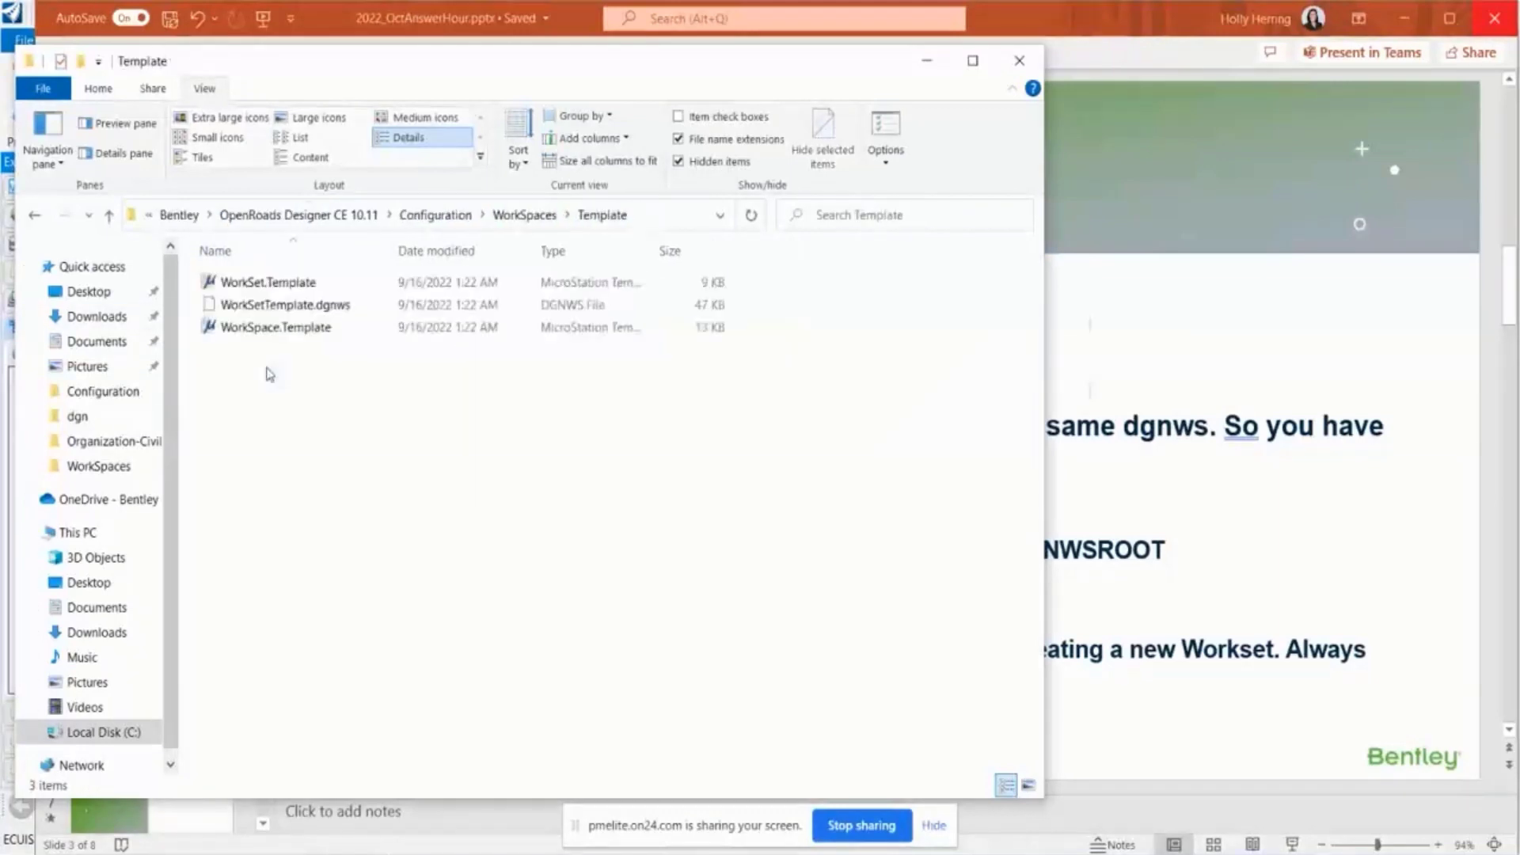
left_click(242, 314)
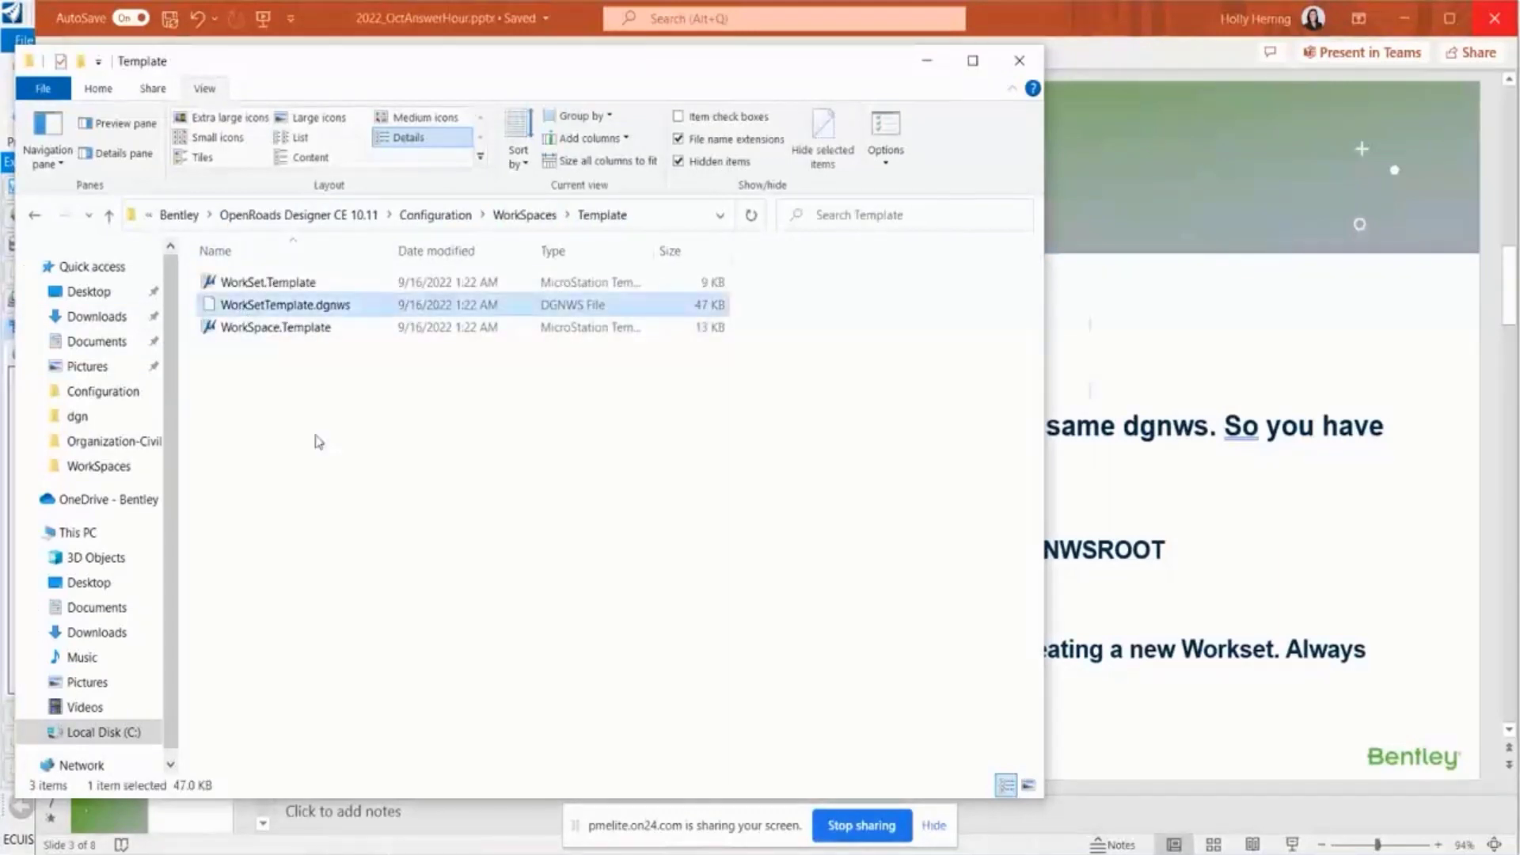
left_click(1294, 464)
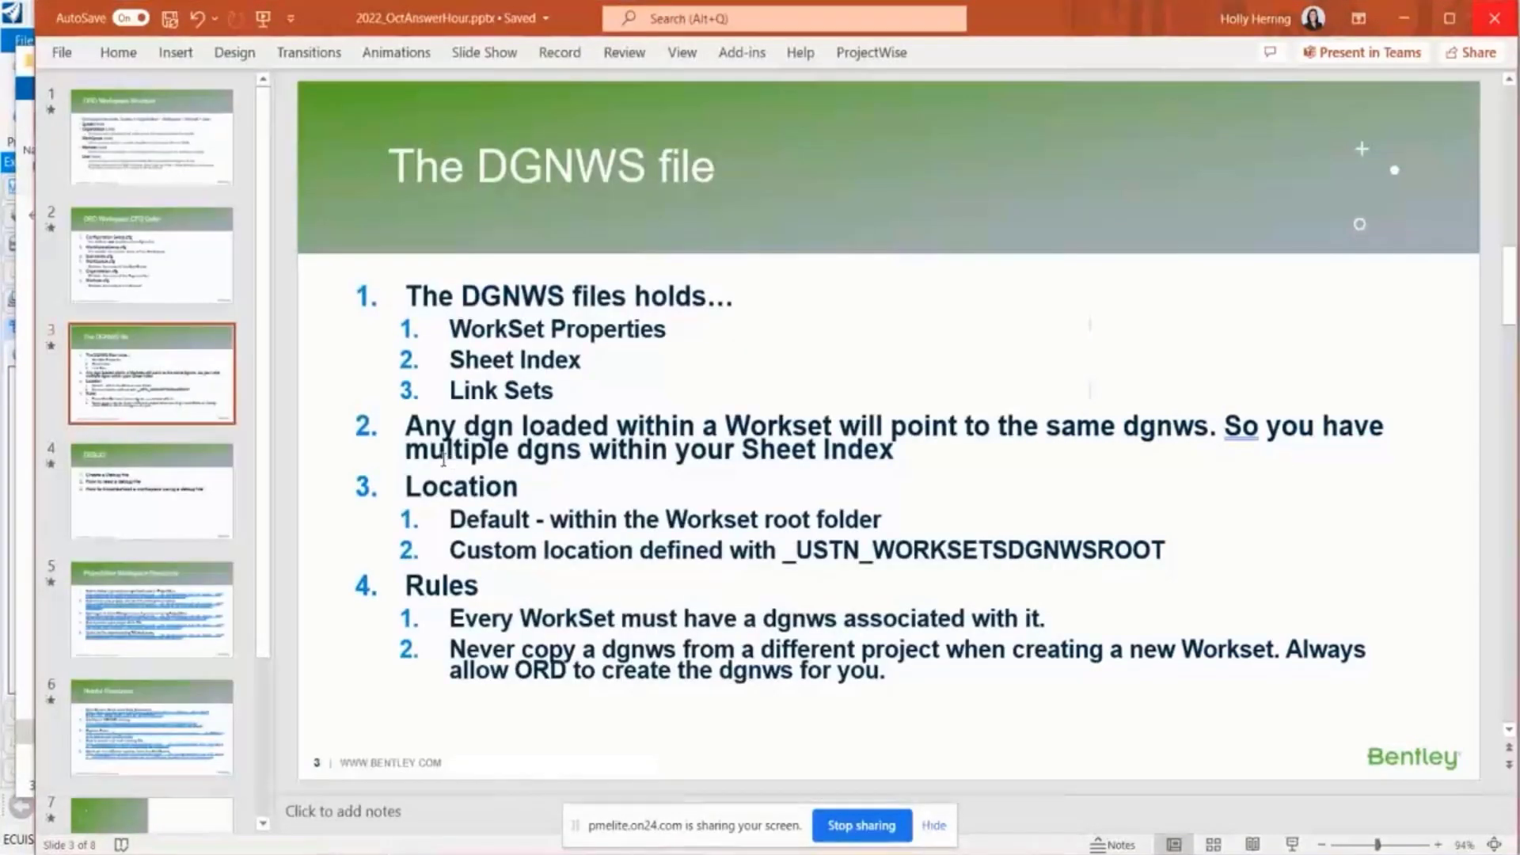